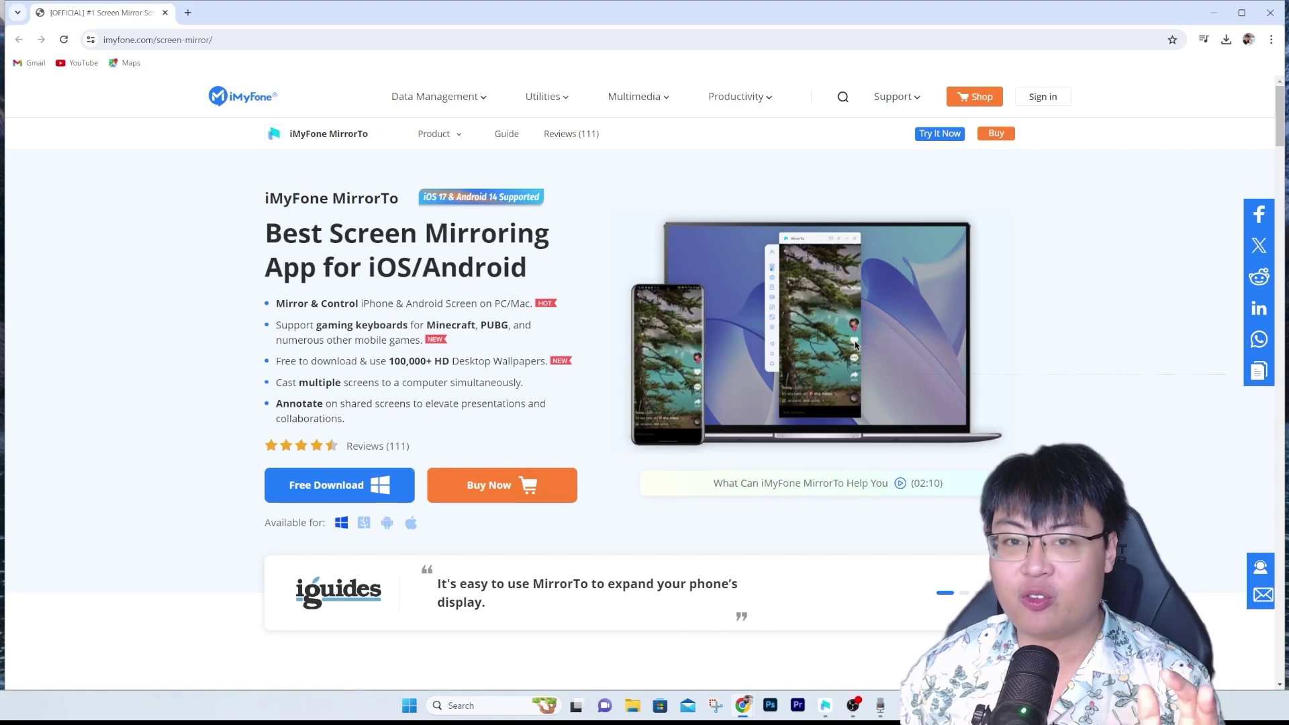
Scroll the screen-mirror page down to the Live Streaming, Meeting, Teaching and Demonstration features
scroll(645, 382, down, 1)
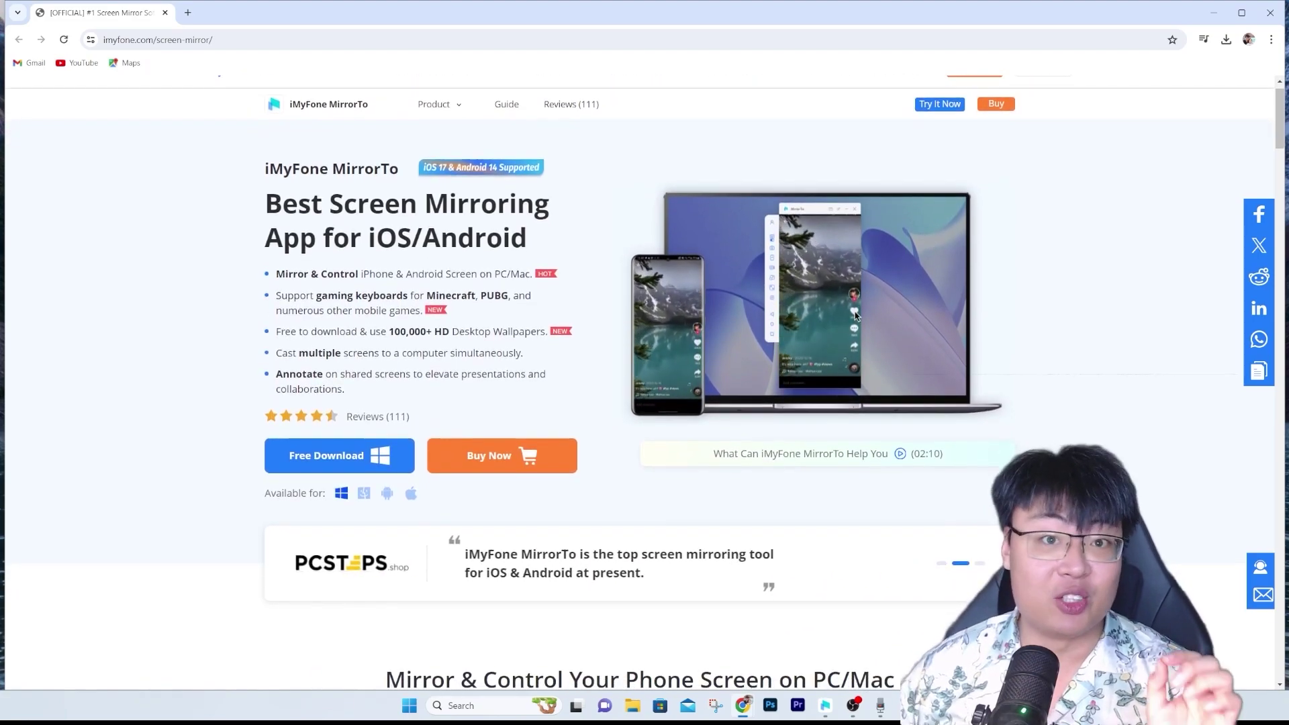
scroll(645, 383, down, 1)
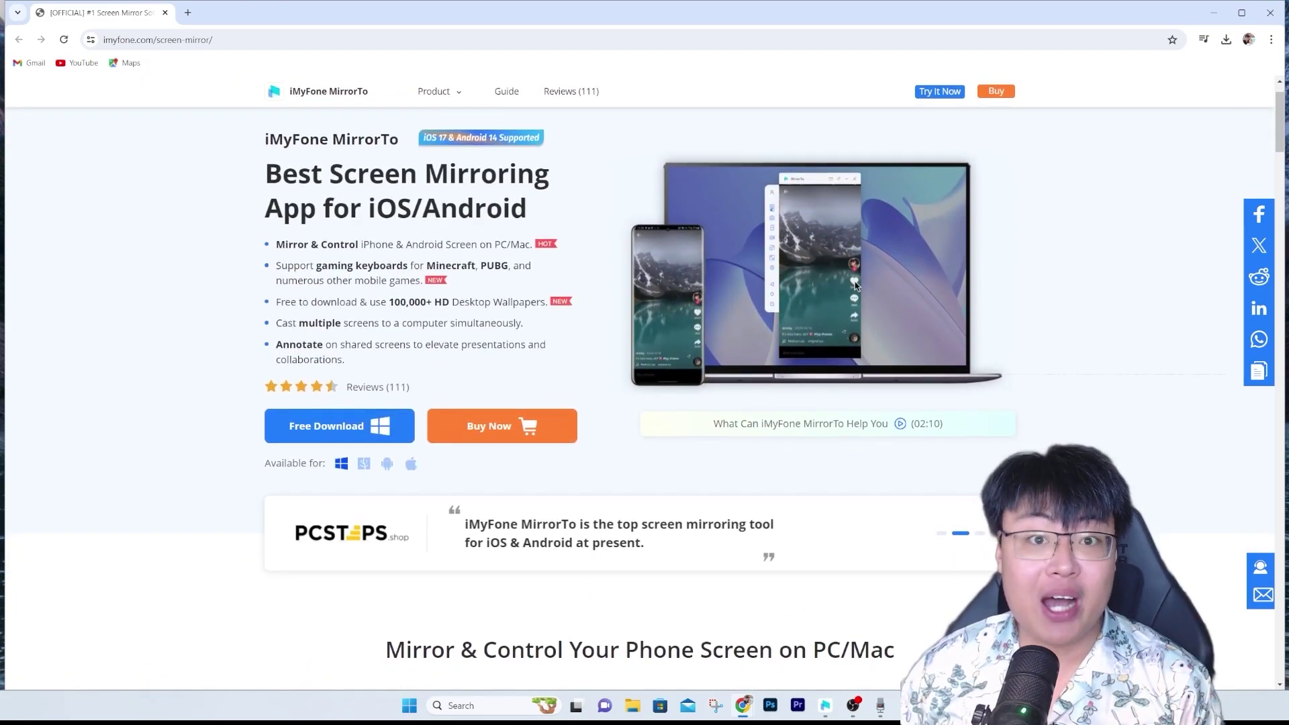
scroll(644, 382, down, 1)
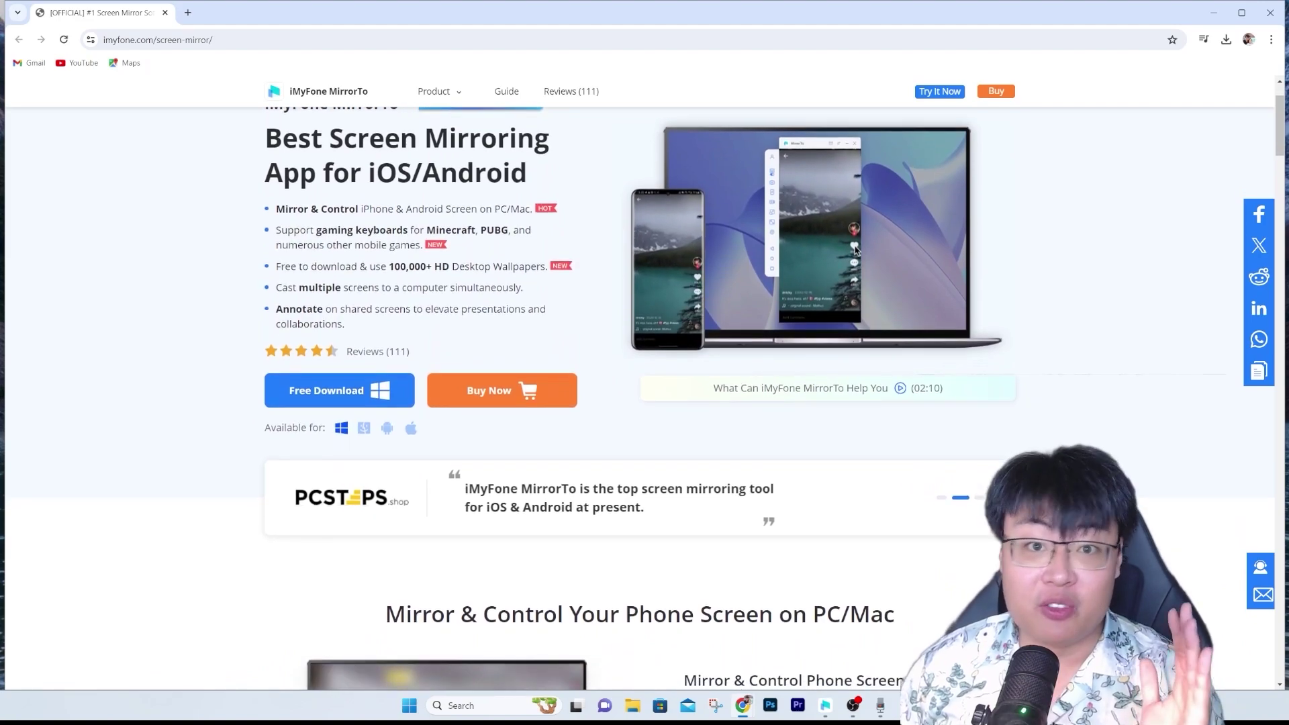
scroll(645, 382, down, 1)
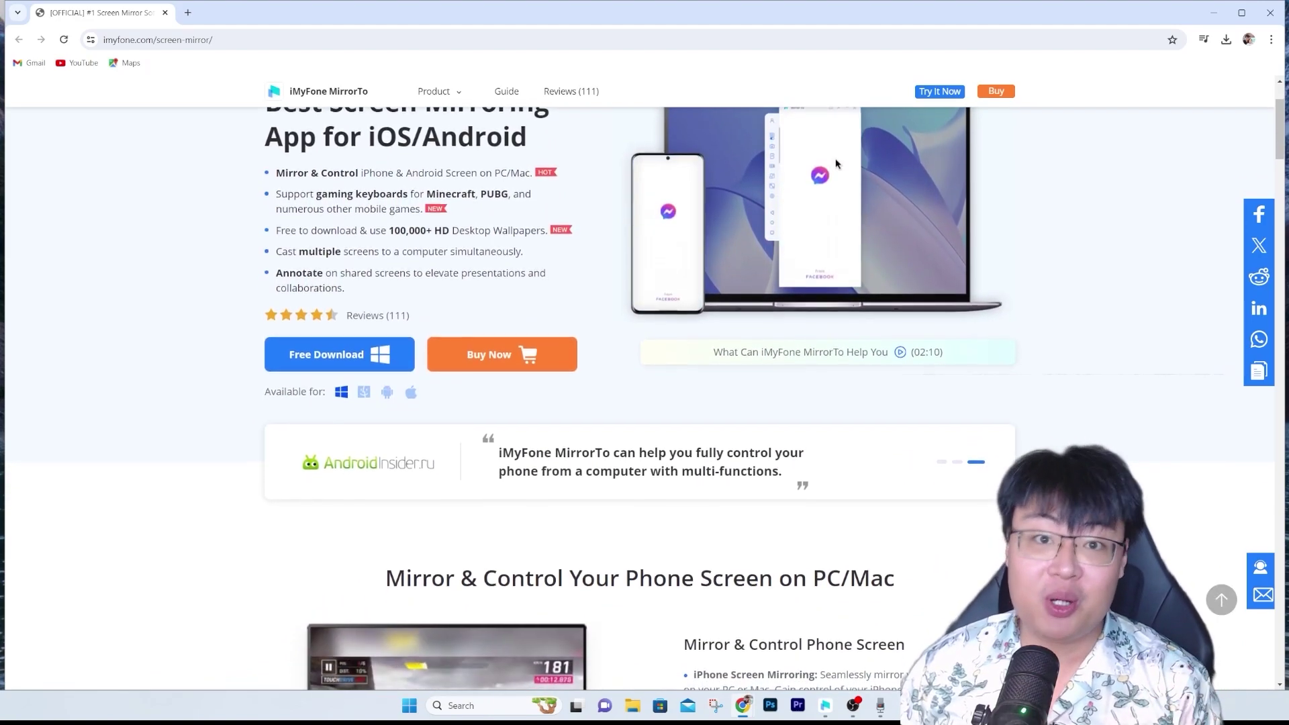
scroll(835, 163, down, 1)
scroll(835, 163, down, 10)
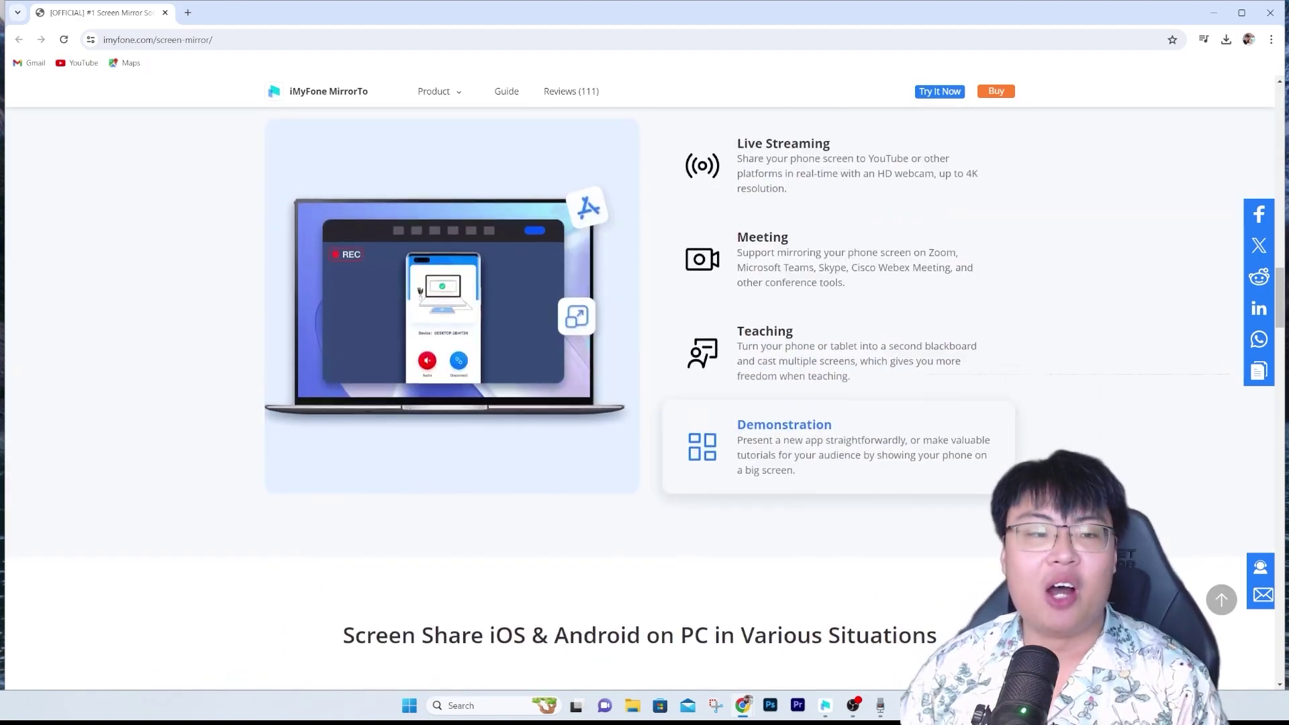
scroll(645, 382, down, 1)
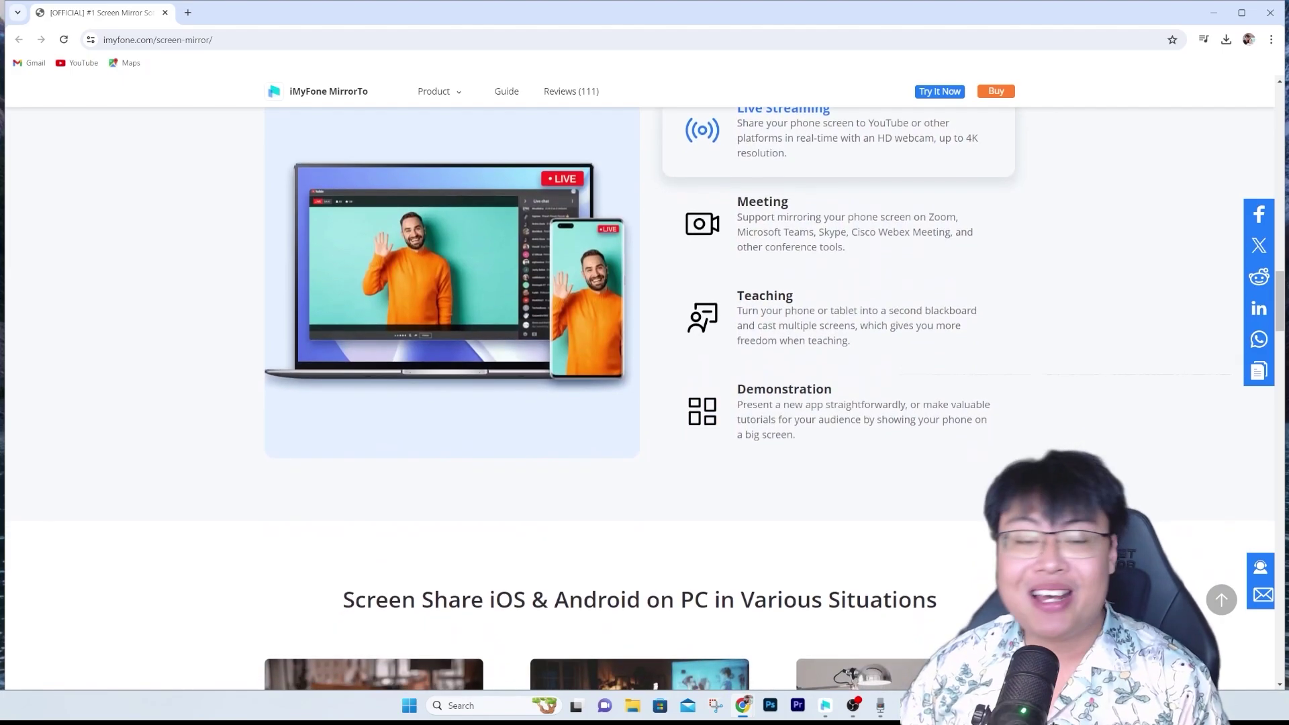
scroll(644, 383, down, 1)
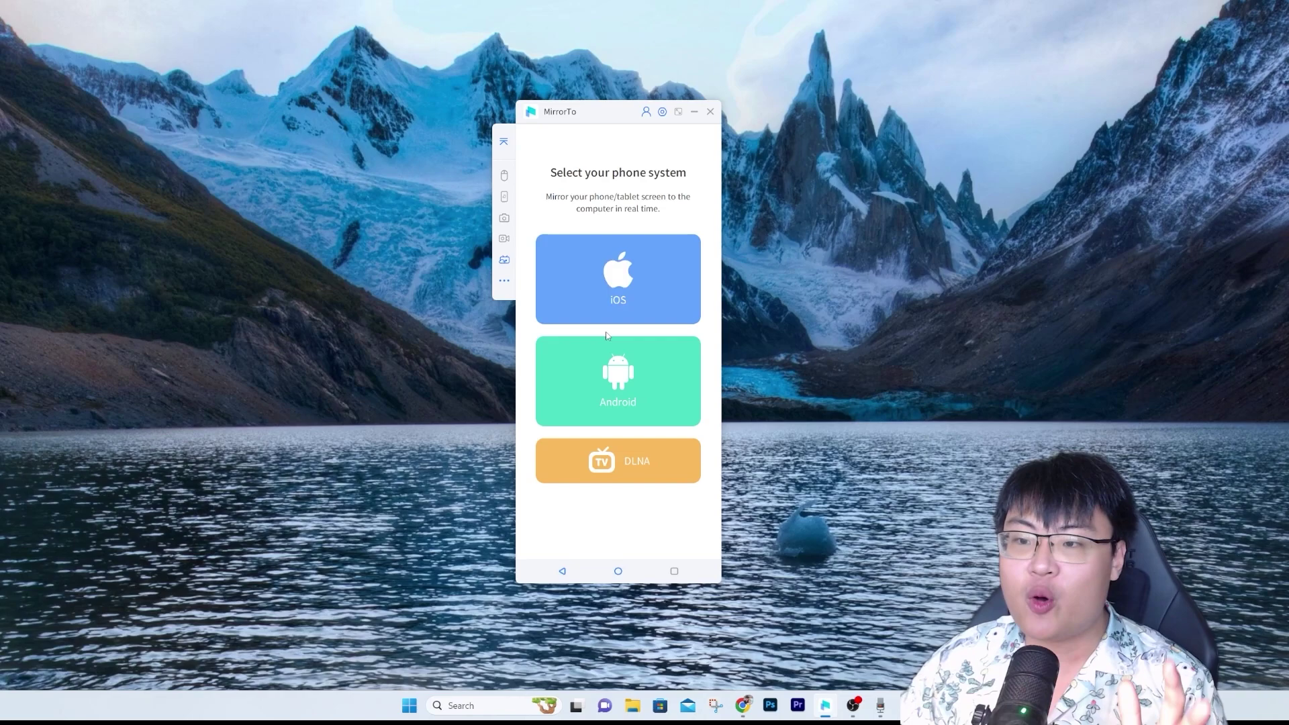
Open iOS mirroring setup and compare the Wi-Fi and USB instructions, ending on USB cable
click(617, 298)
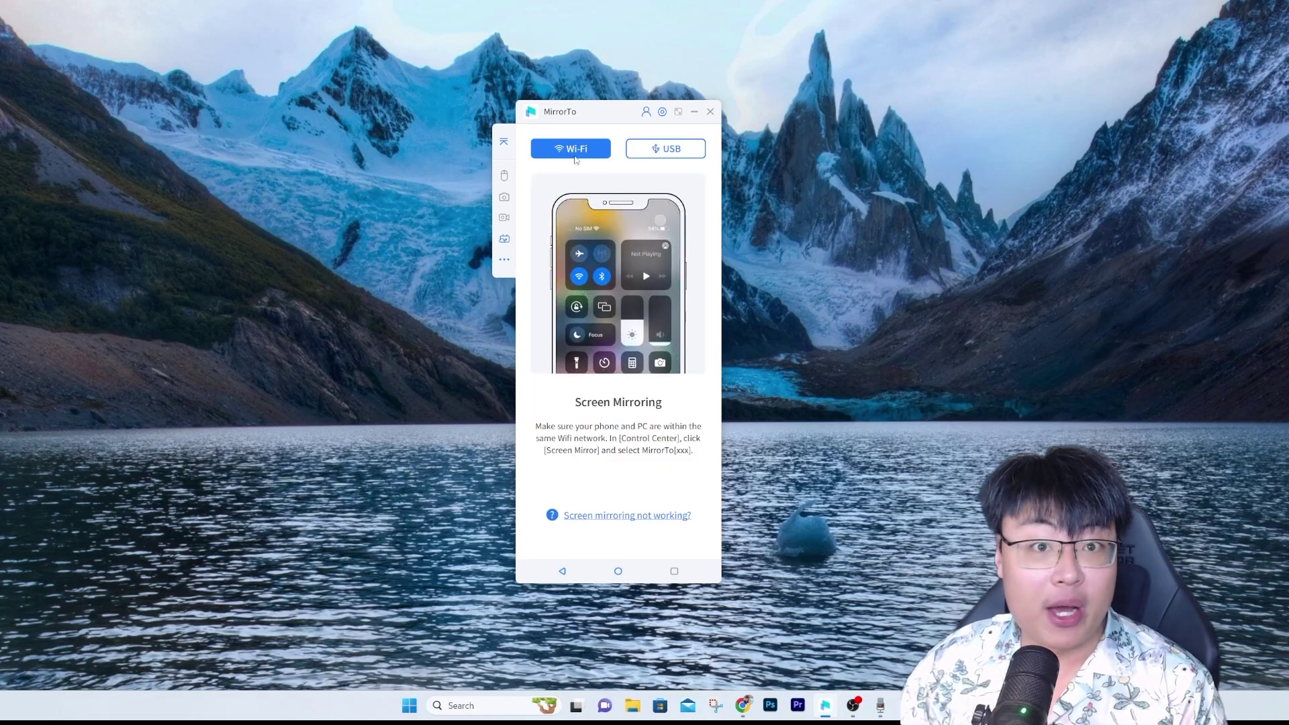
click(658, 158)
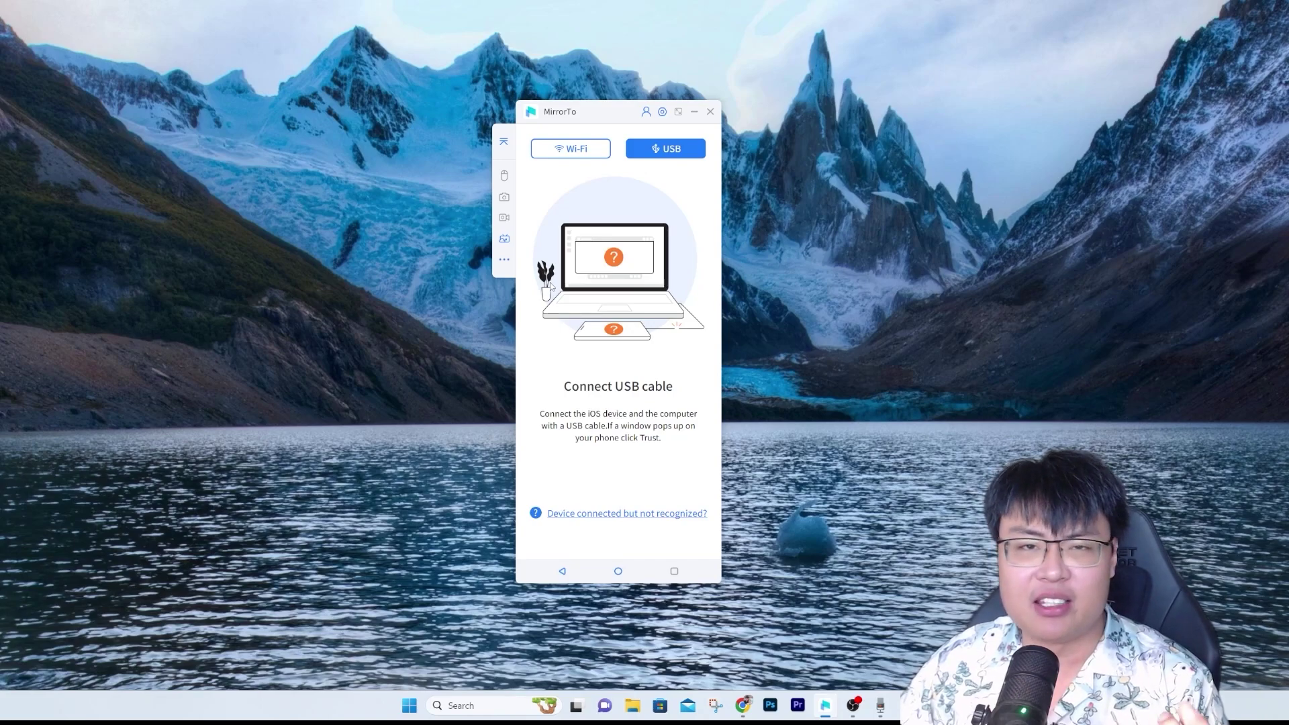
click(560, 154)
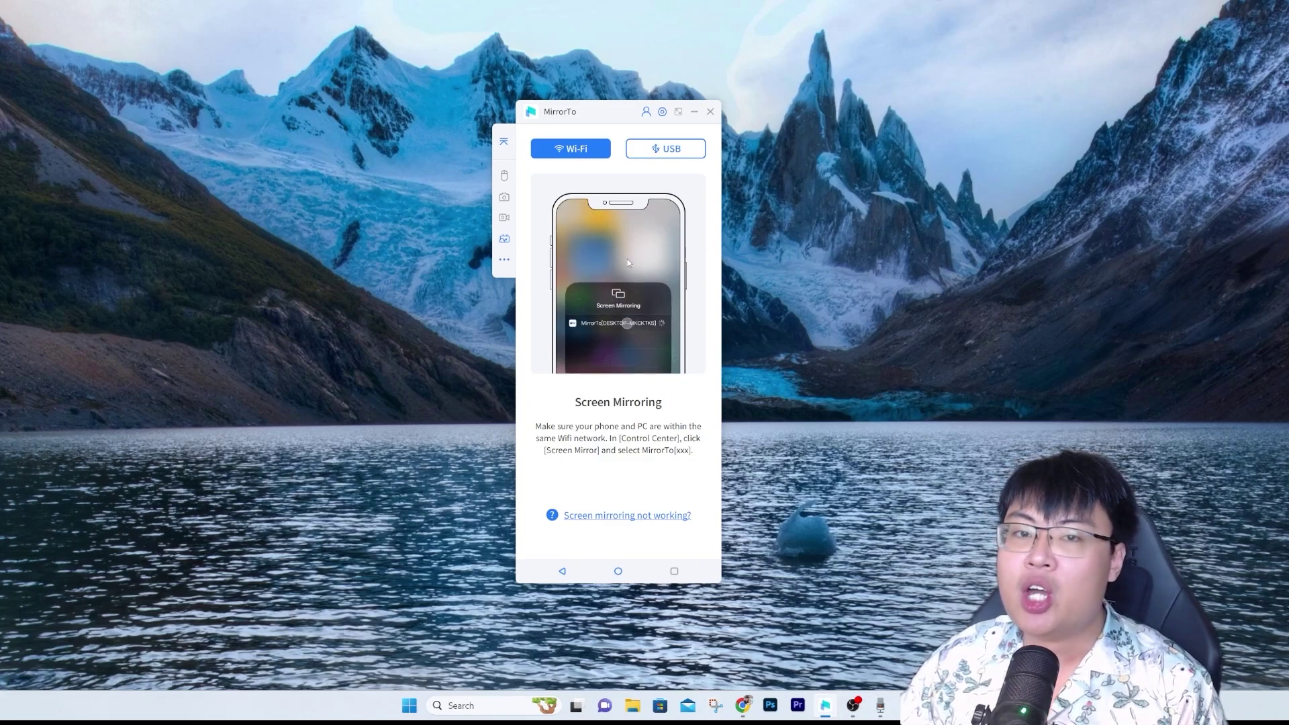
click(666, 156)
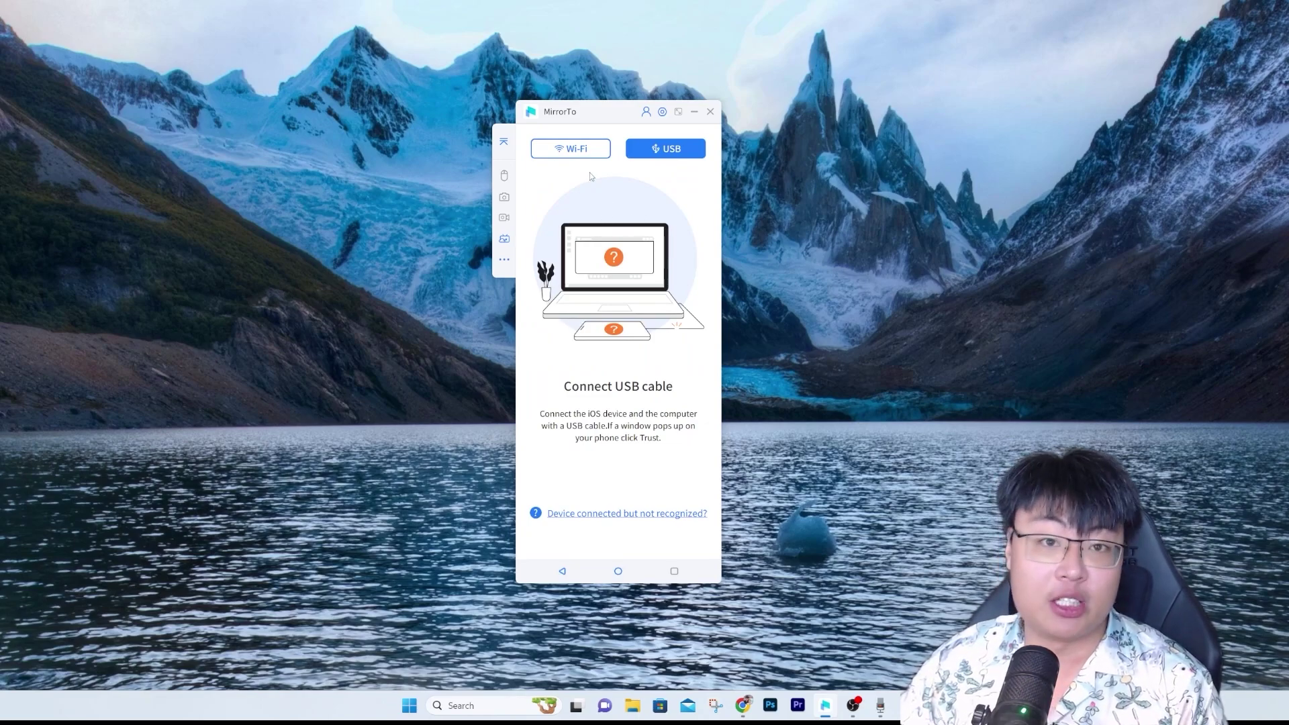
click(572, 148)
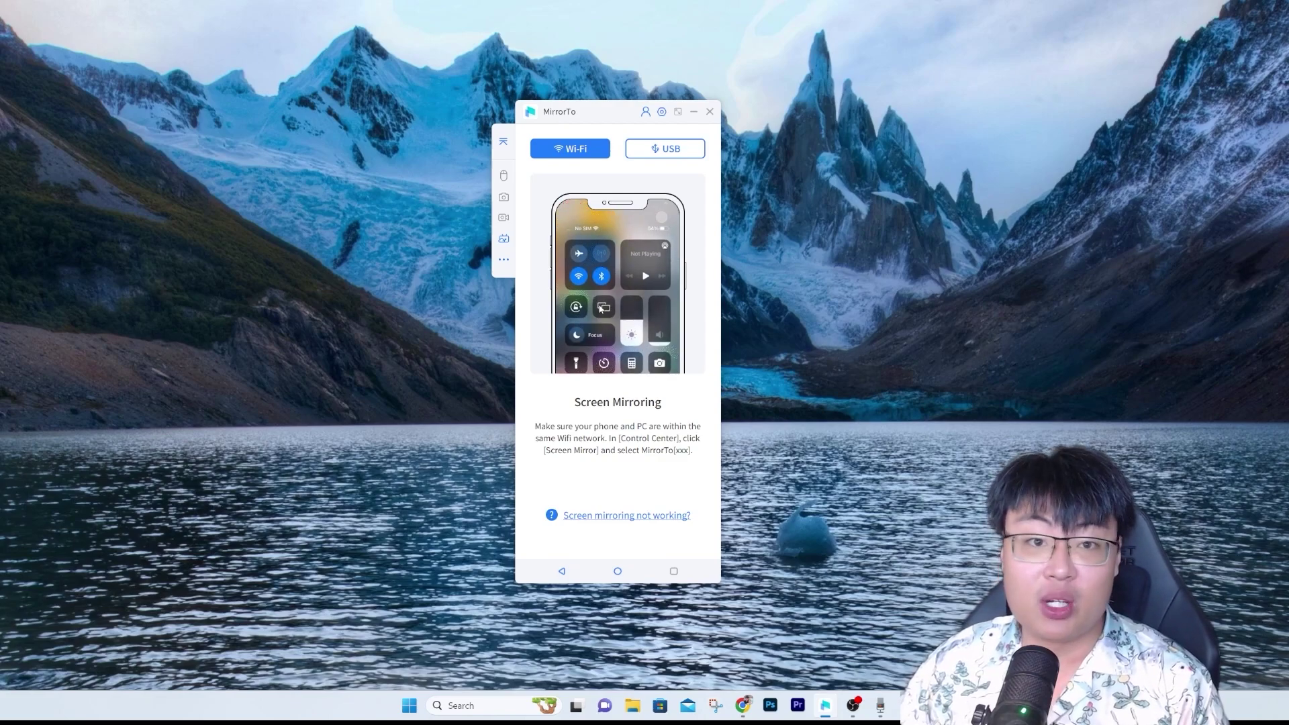
click(672, 150)
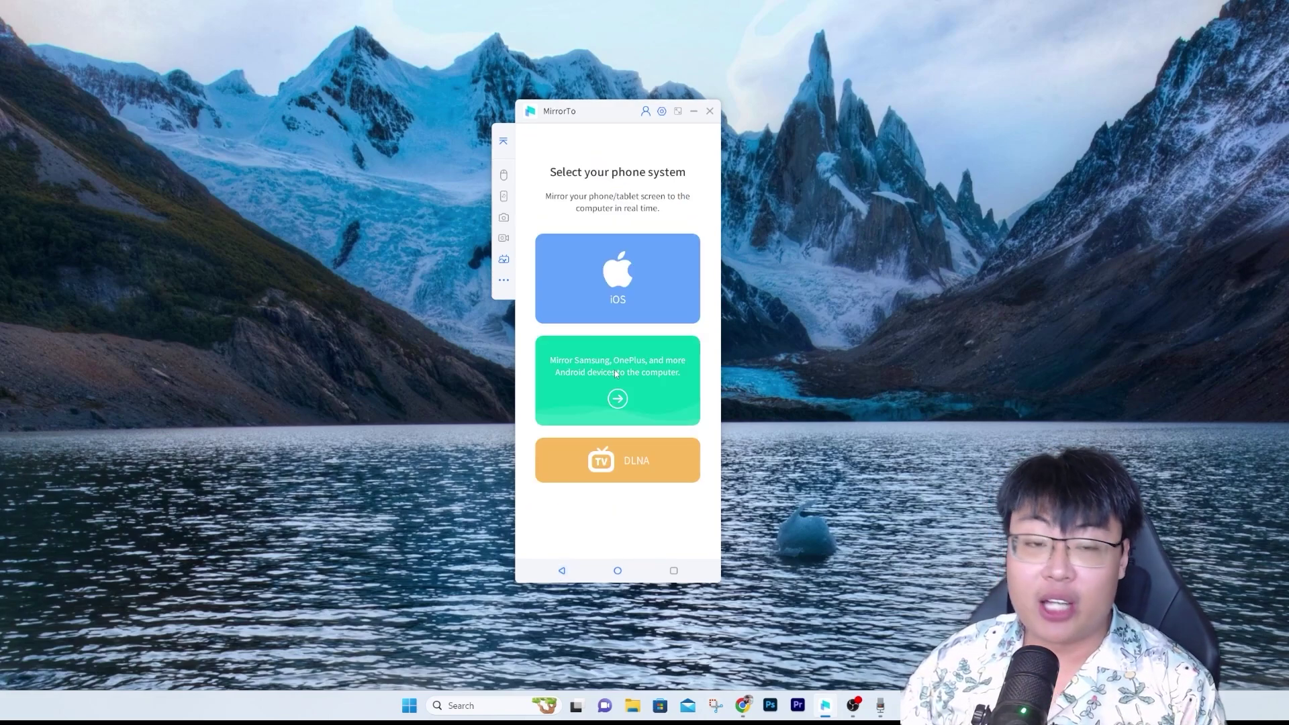
Preview Android's QR Code, Wi-Fi and USB connection options, then return to phone-system choice
click(624, 343)
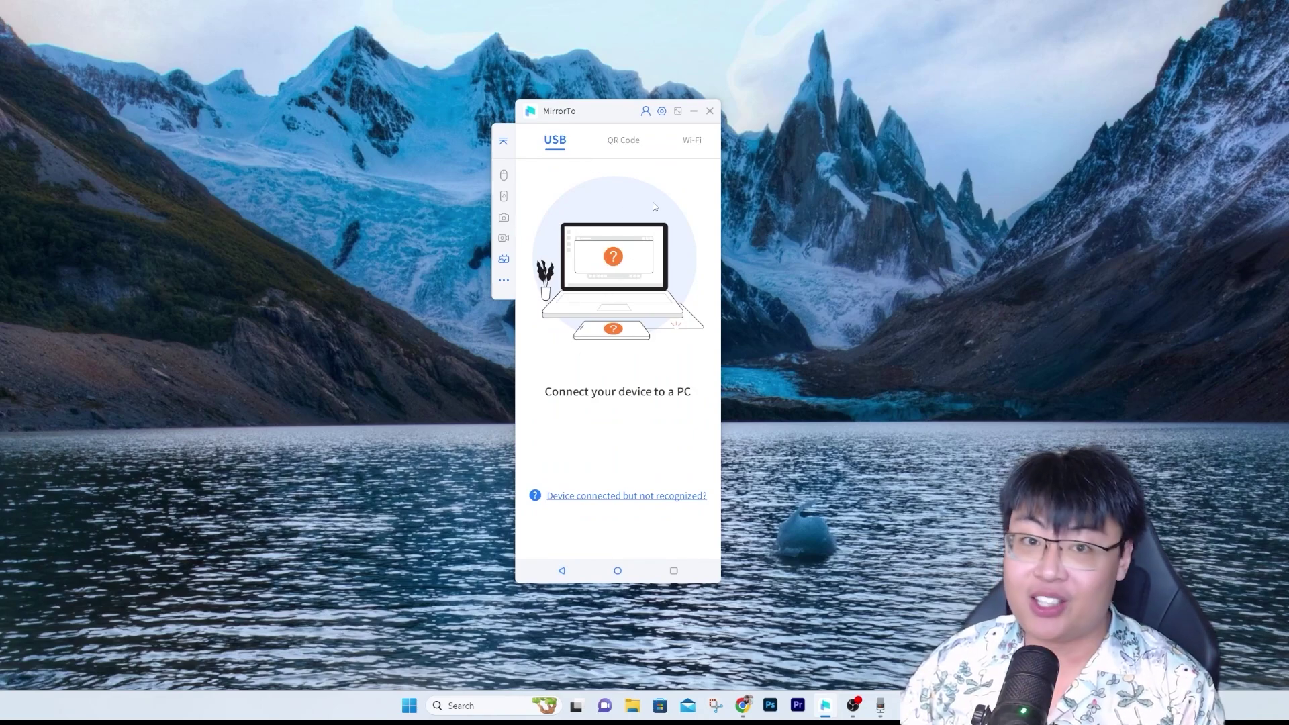
click(637, 142)
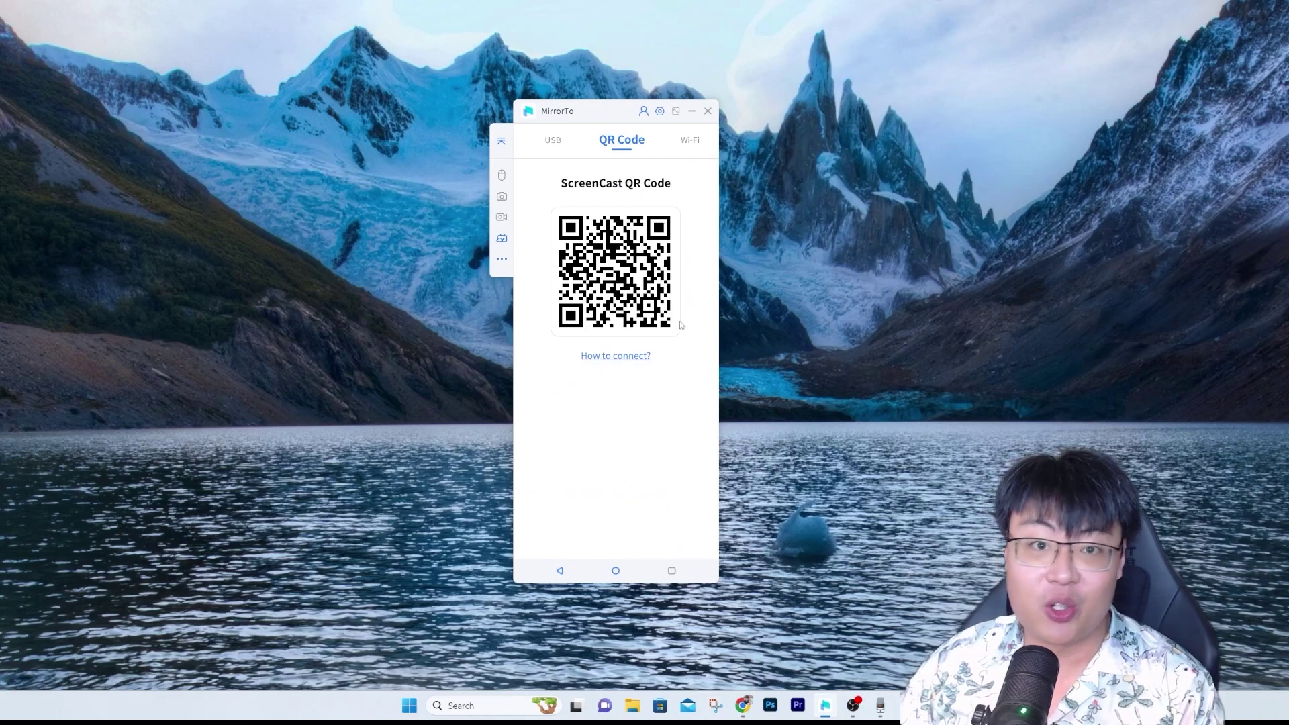
click(684, 144)
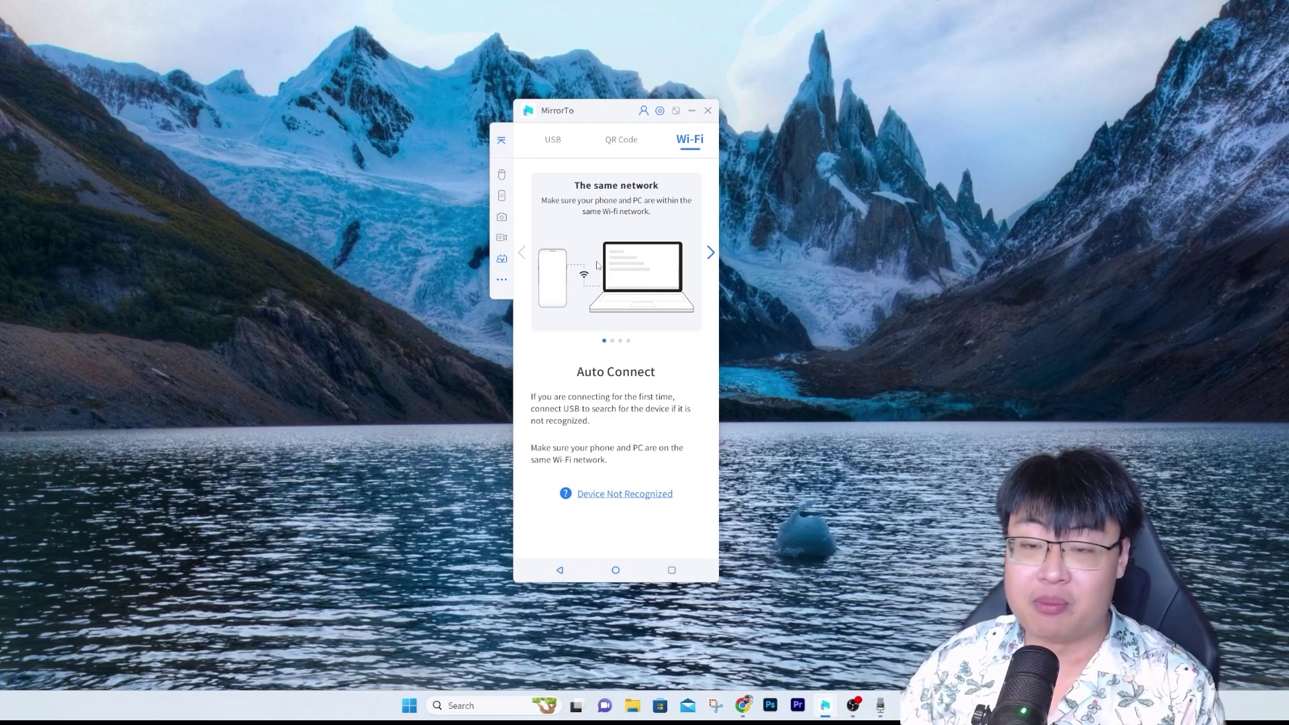
click(553, 139)
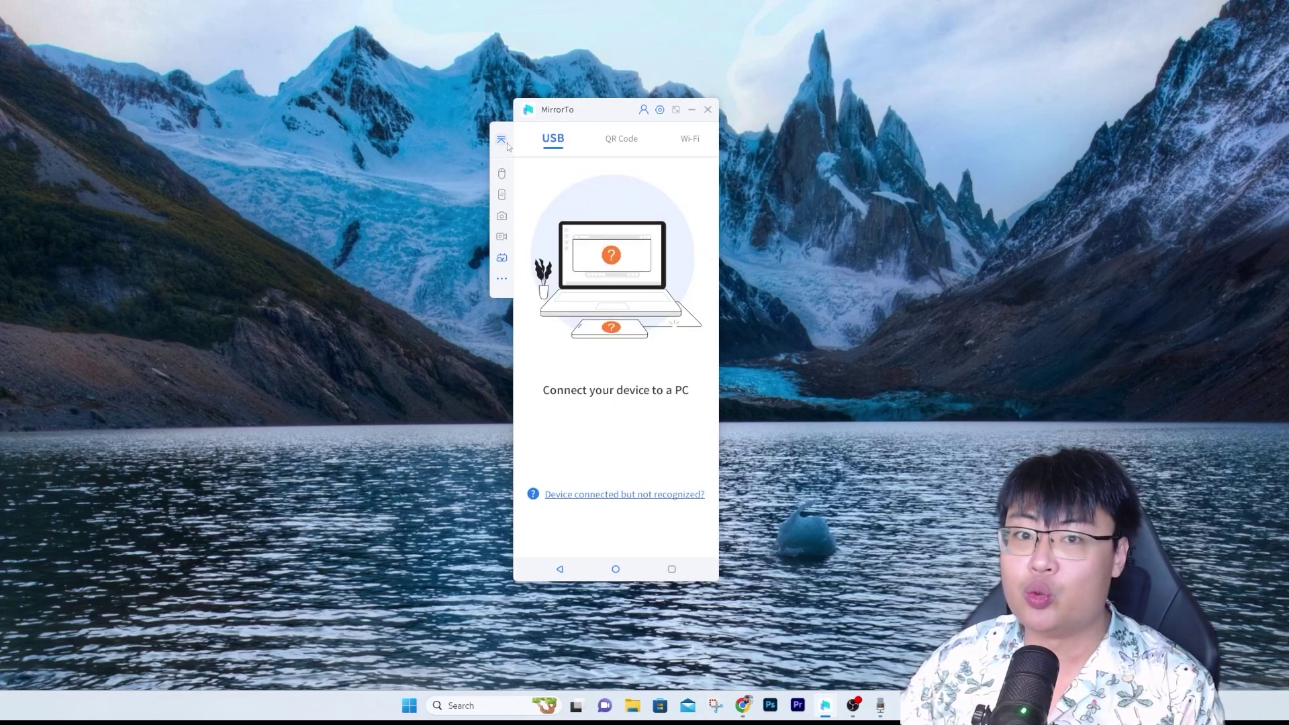
click(559, 570)
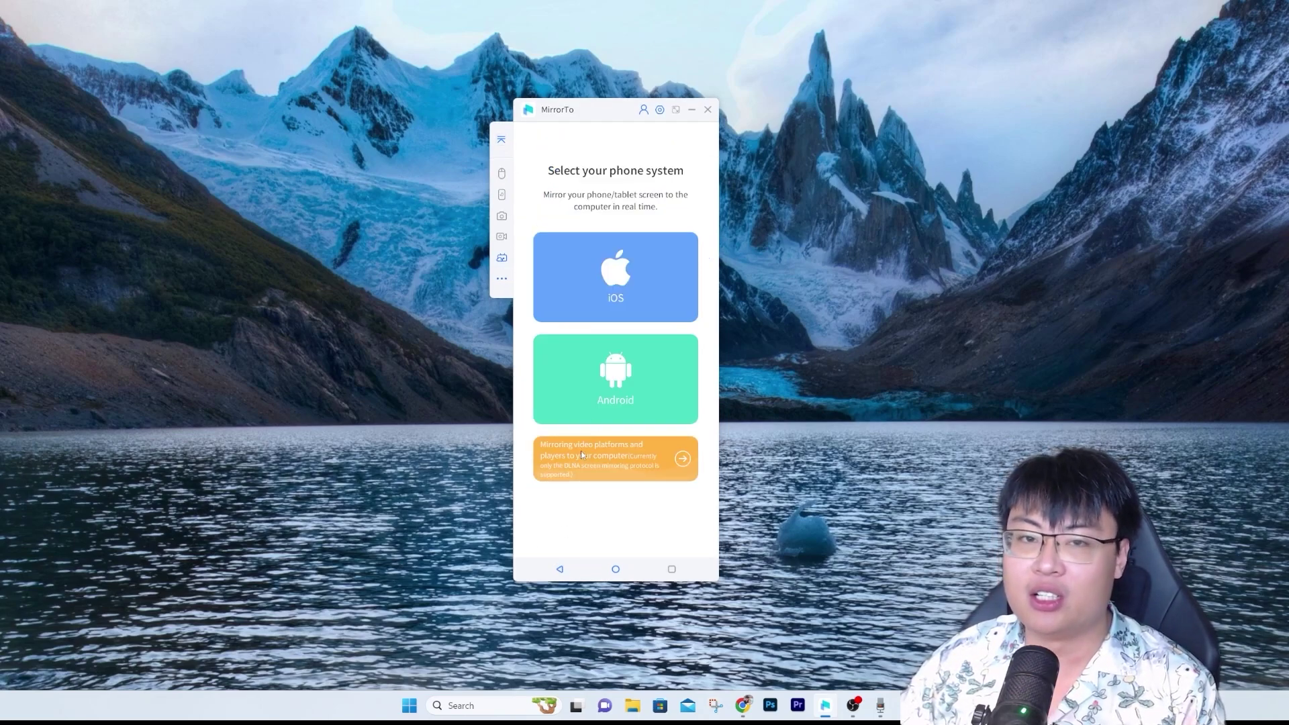
Open iOS setup, collapse the side toolbar, and go back to the phone-system choice
click(616, 296)
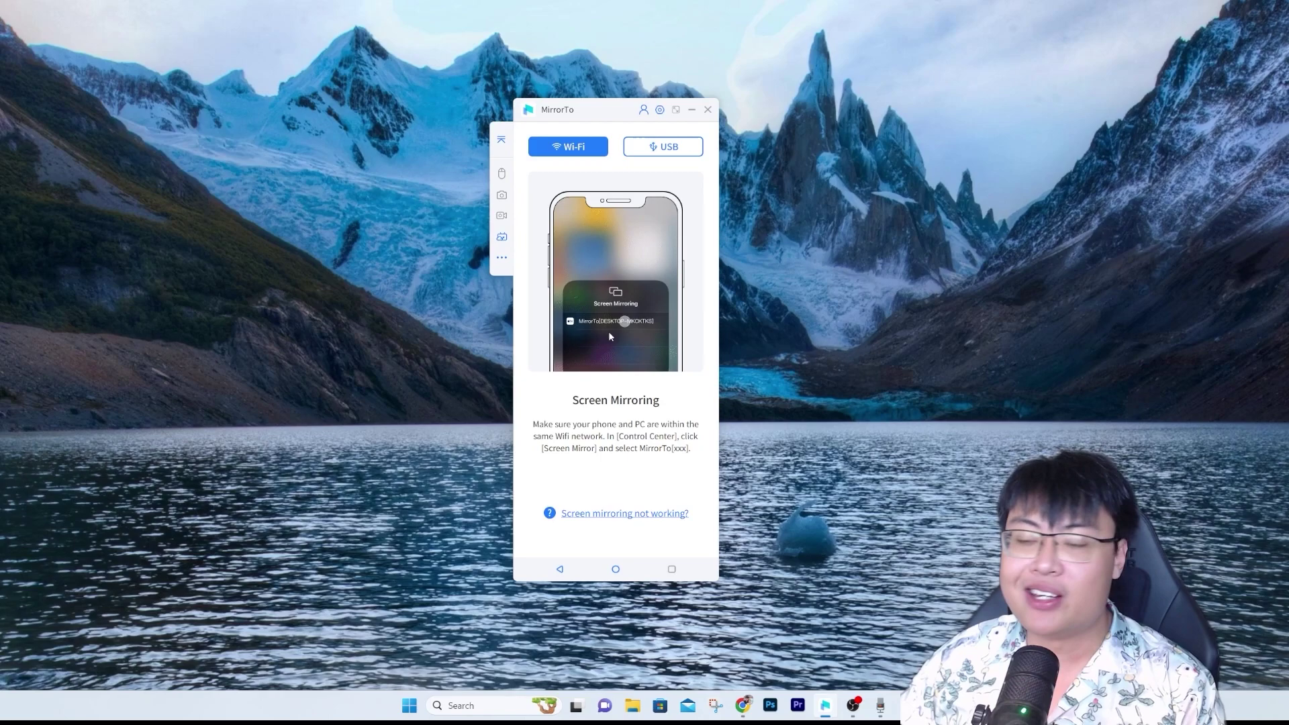
click(500, 139)
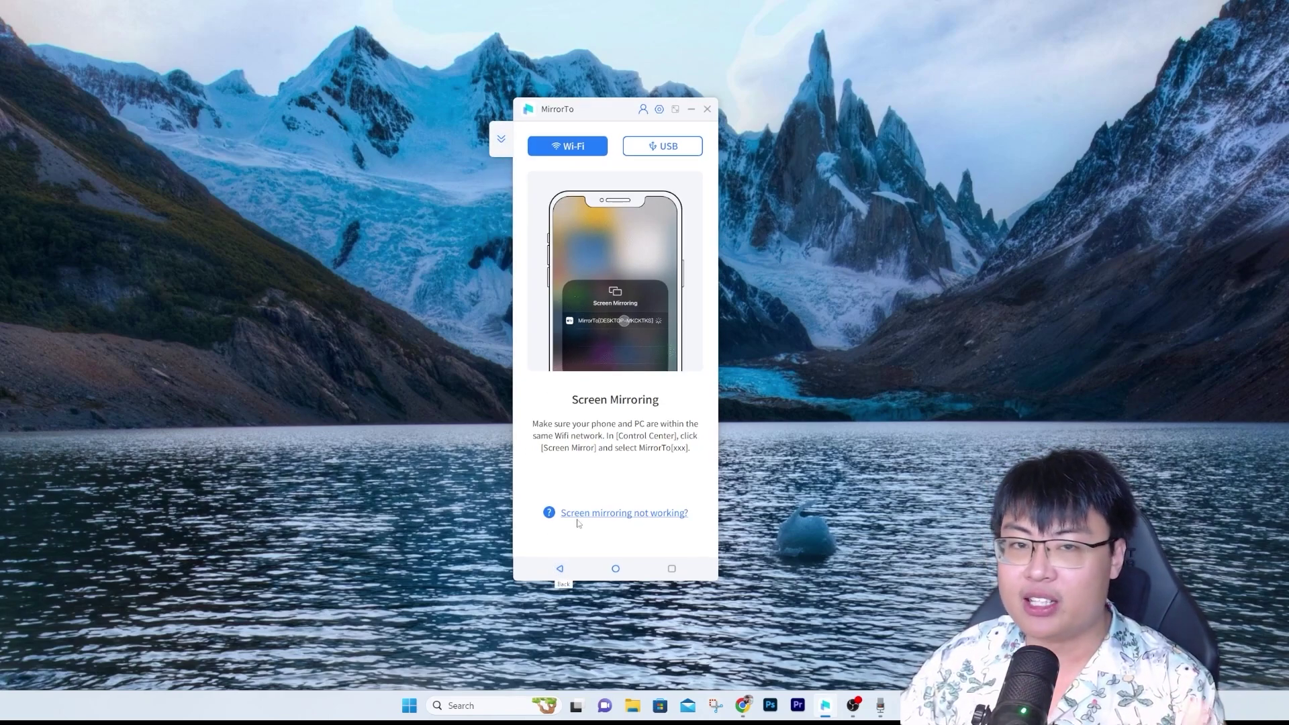
click(559, 569)
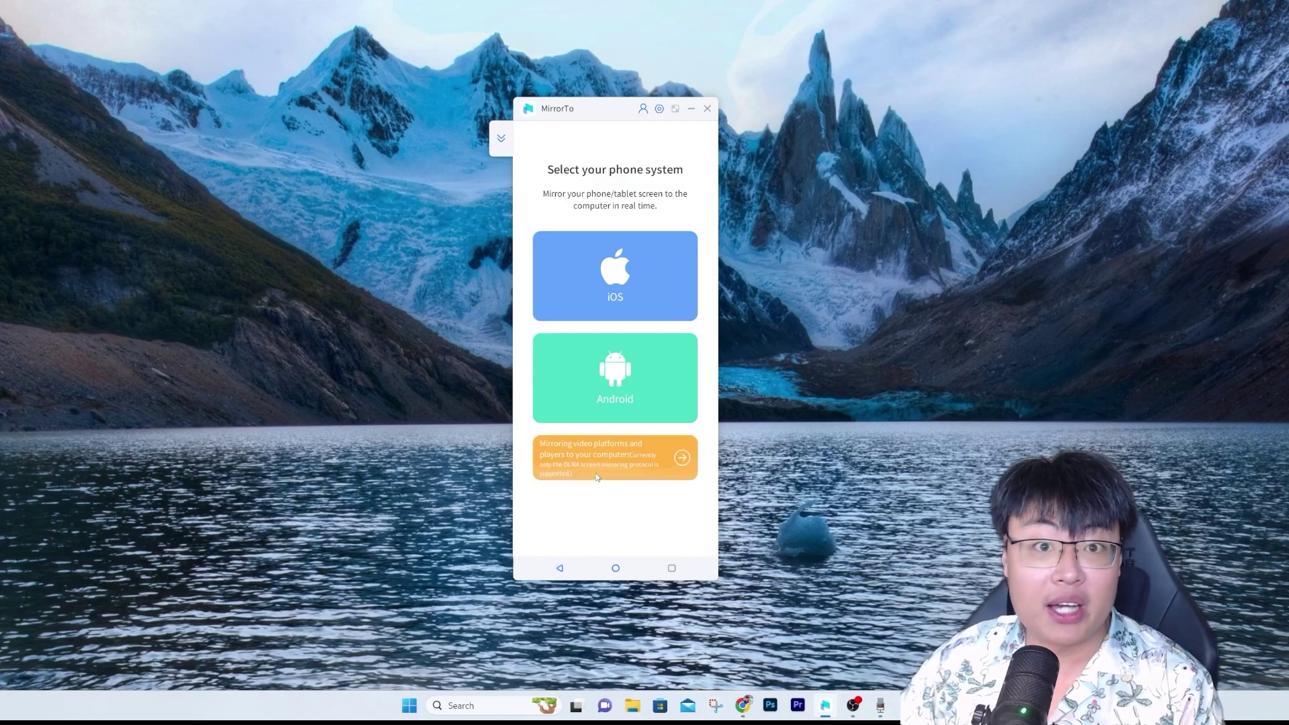
Expand the side toolbar and move the MirrorTo window away and back to the desktop centre
click(500, 139)
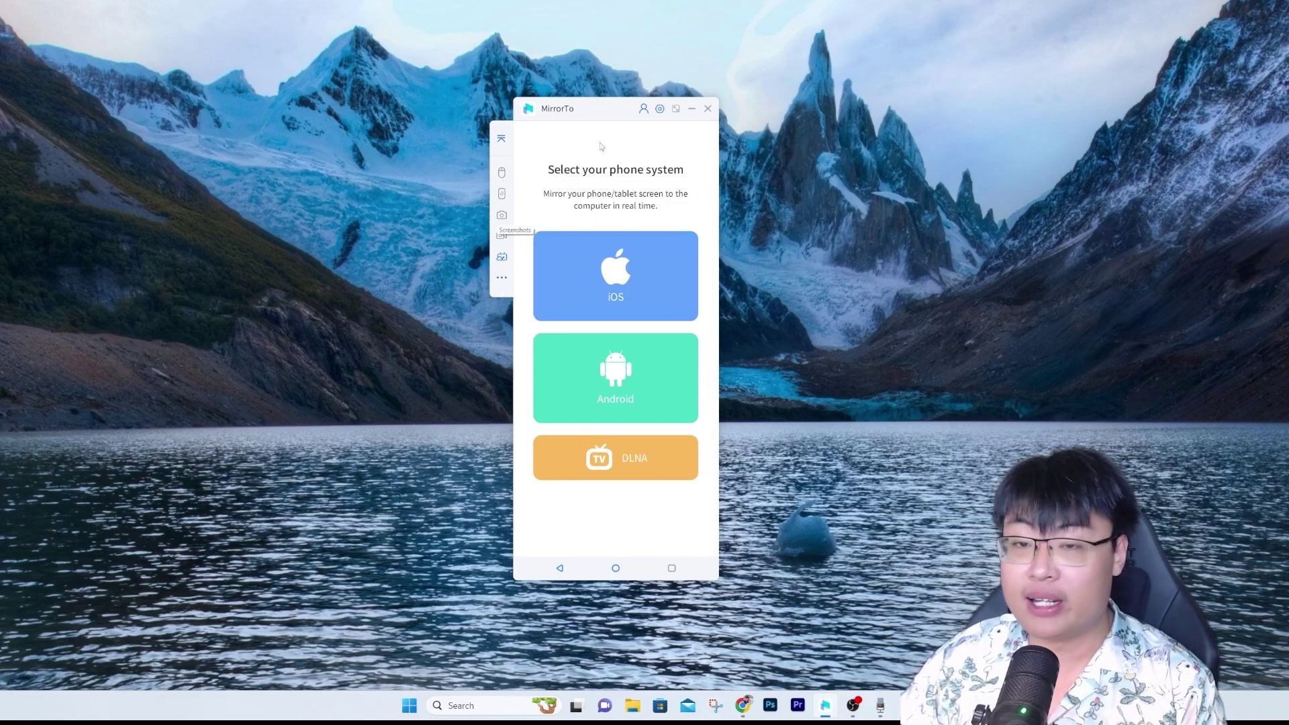
drag(613, 110, 876, 124)
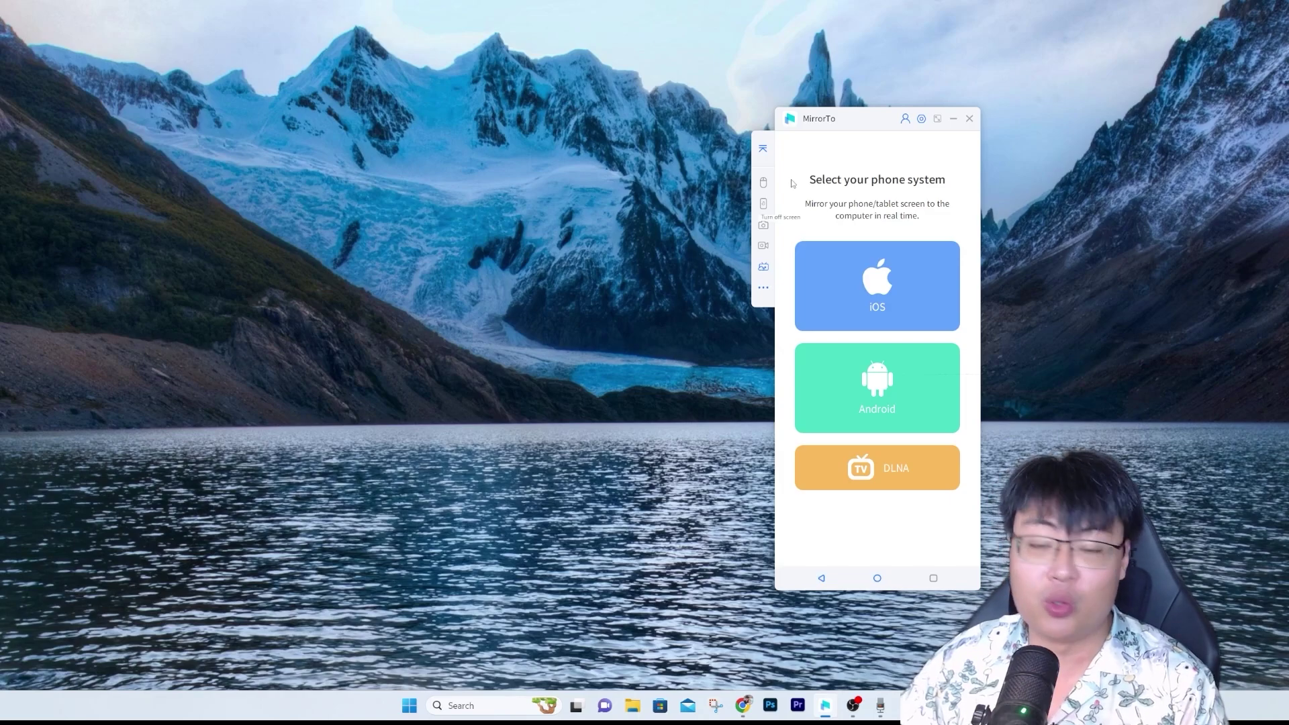
drag(862, 127, 608, 128)
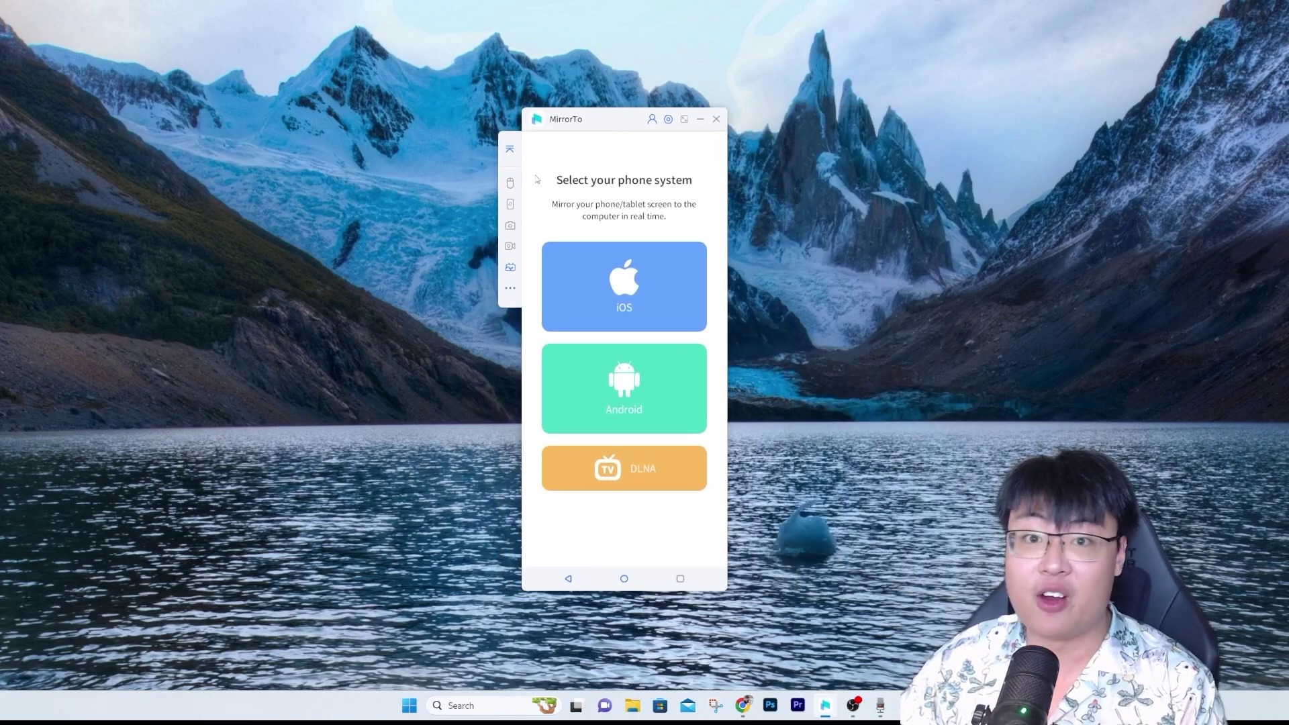
Open the Stream settings and compare conferencing software with live streaming platform options
click(511, 268)
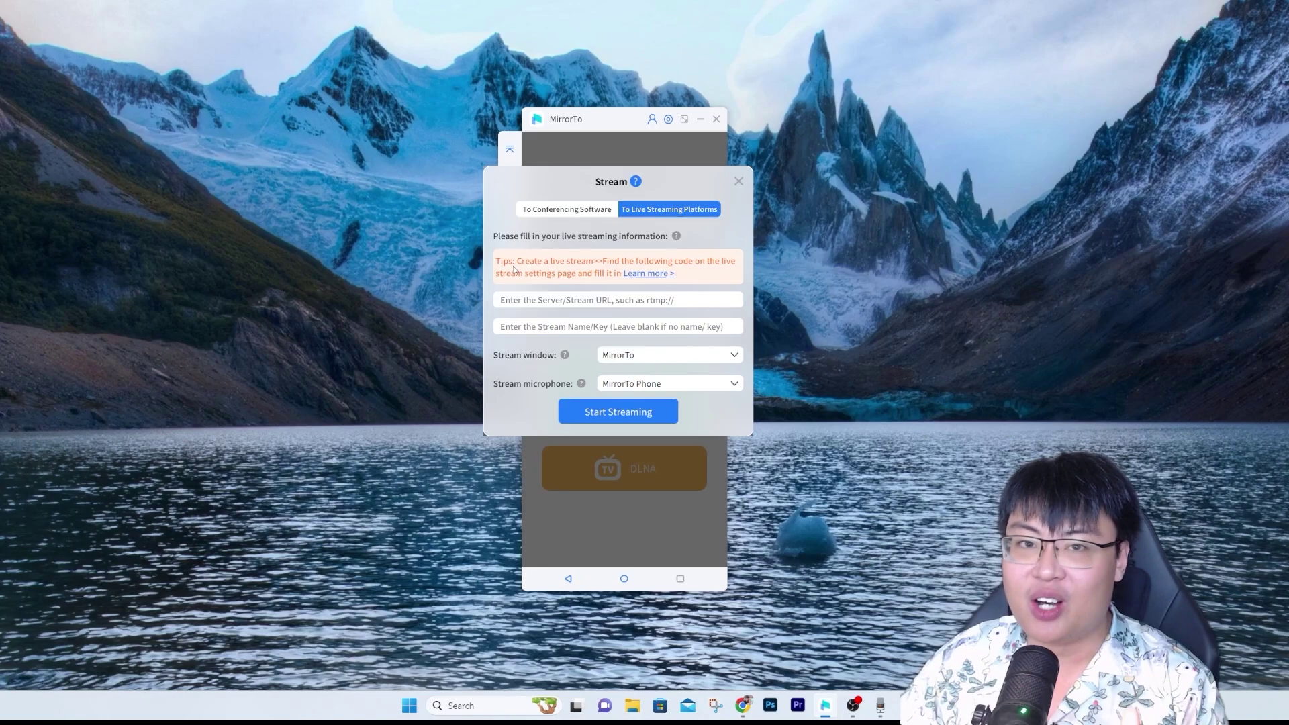
click(591, 212)
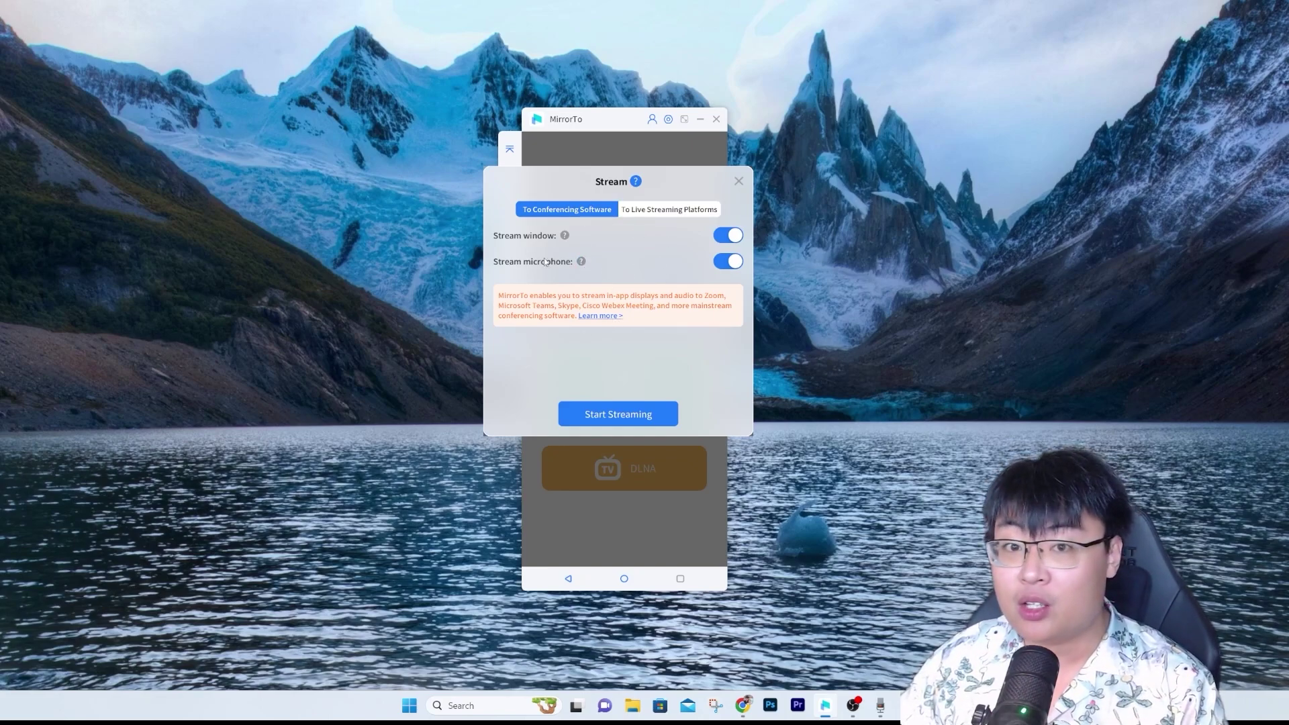
click(650, 213)
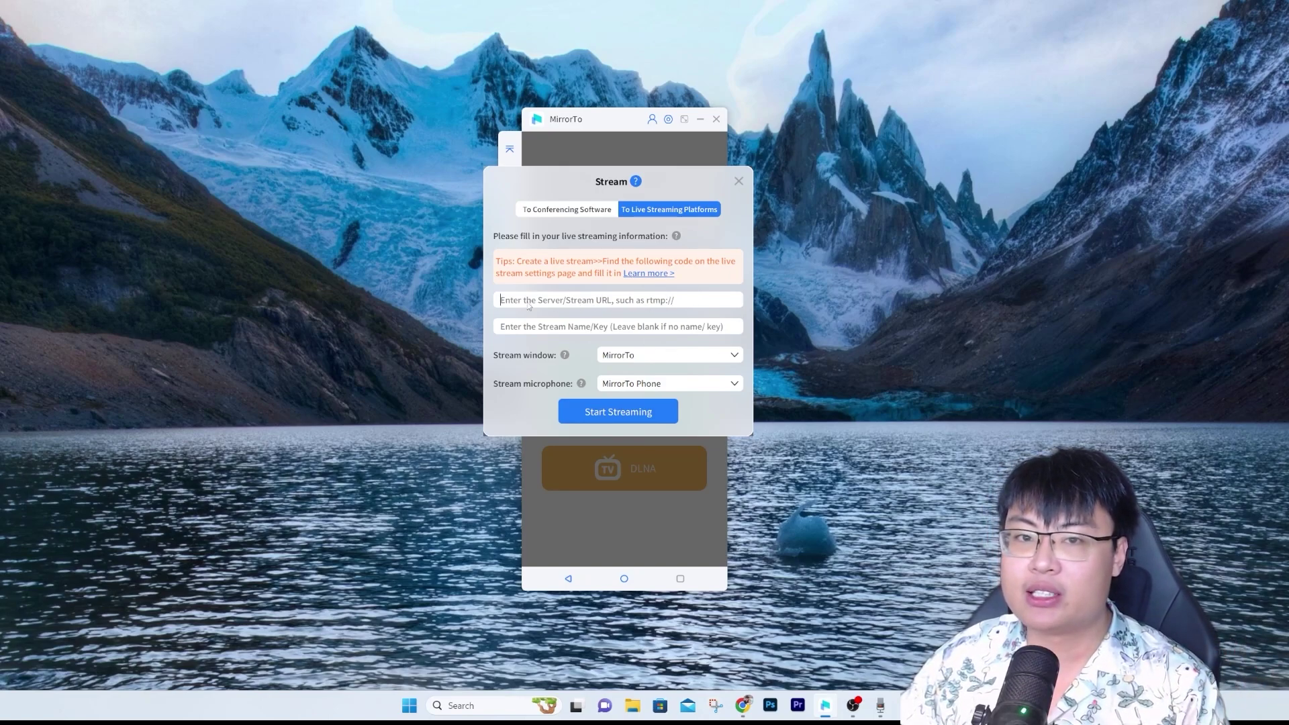
Keep MirrorTo as stream window and MirrorTo Phone as microphone, then close the dialog
click(629, 358)
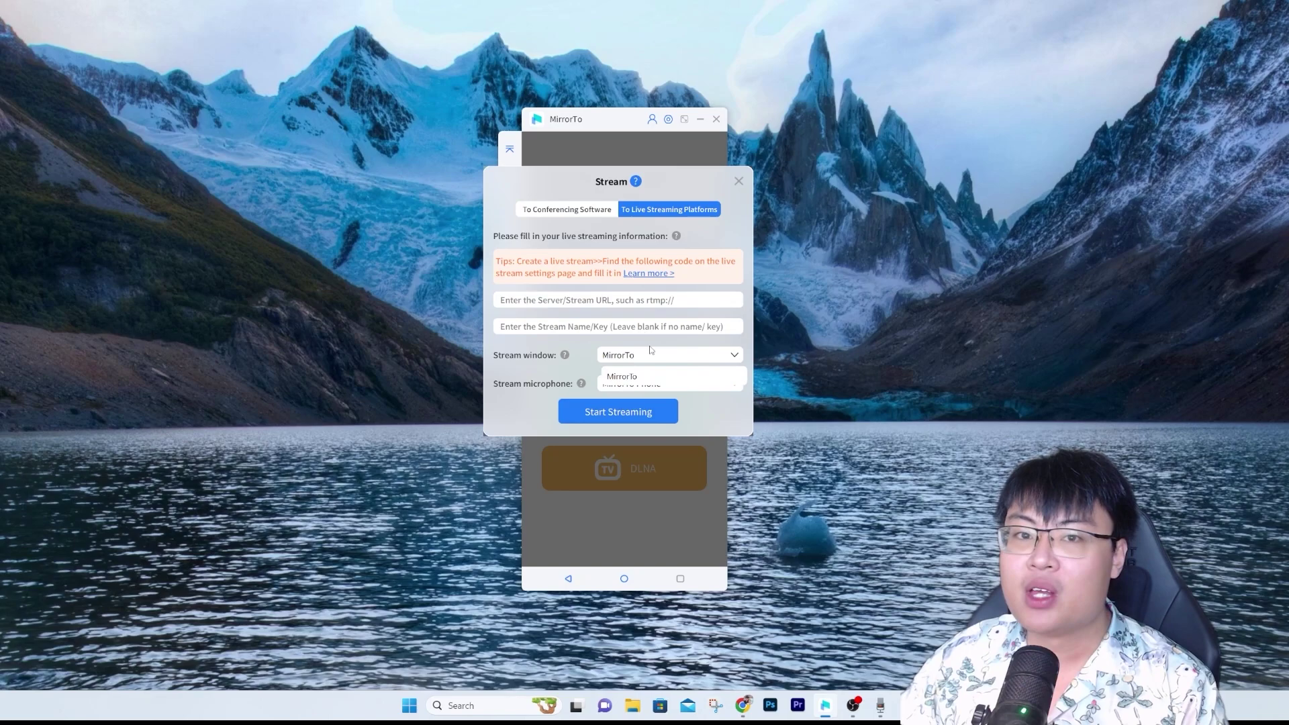
click(647, 367)
click(639, 383)
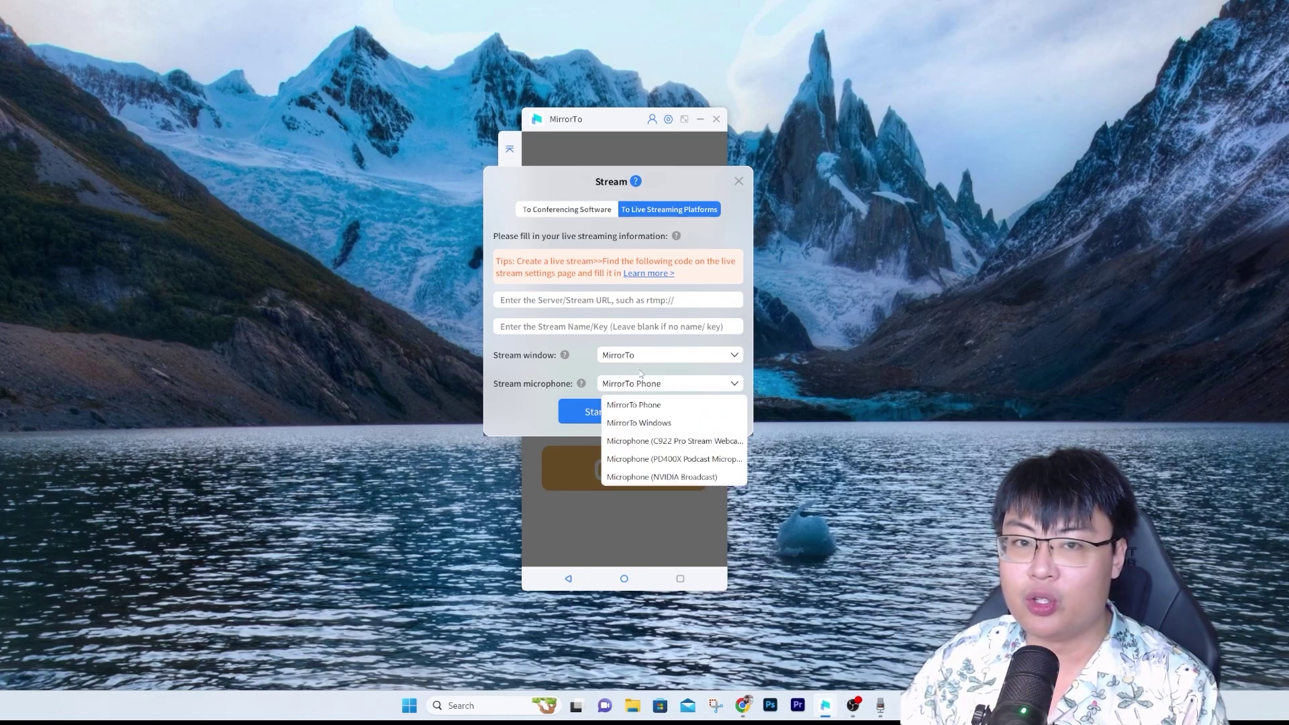
click(670, 407)
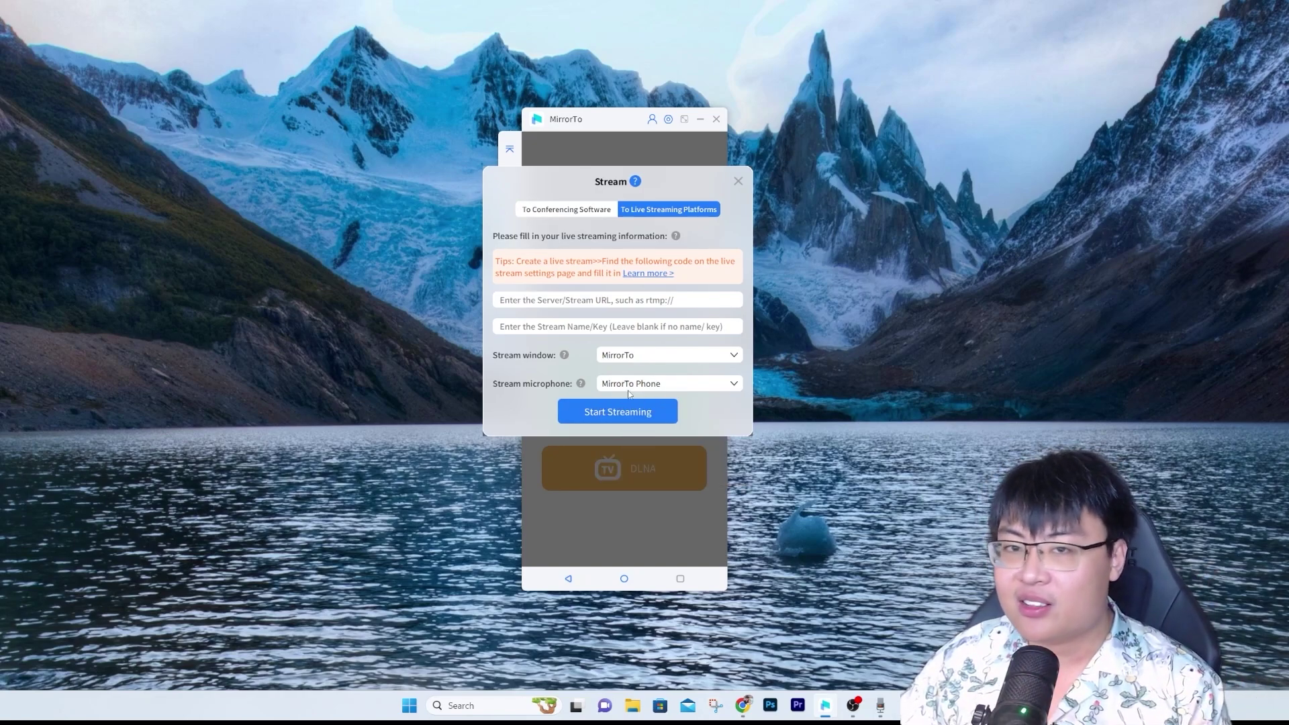
click(737, 182)
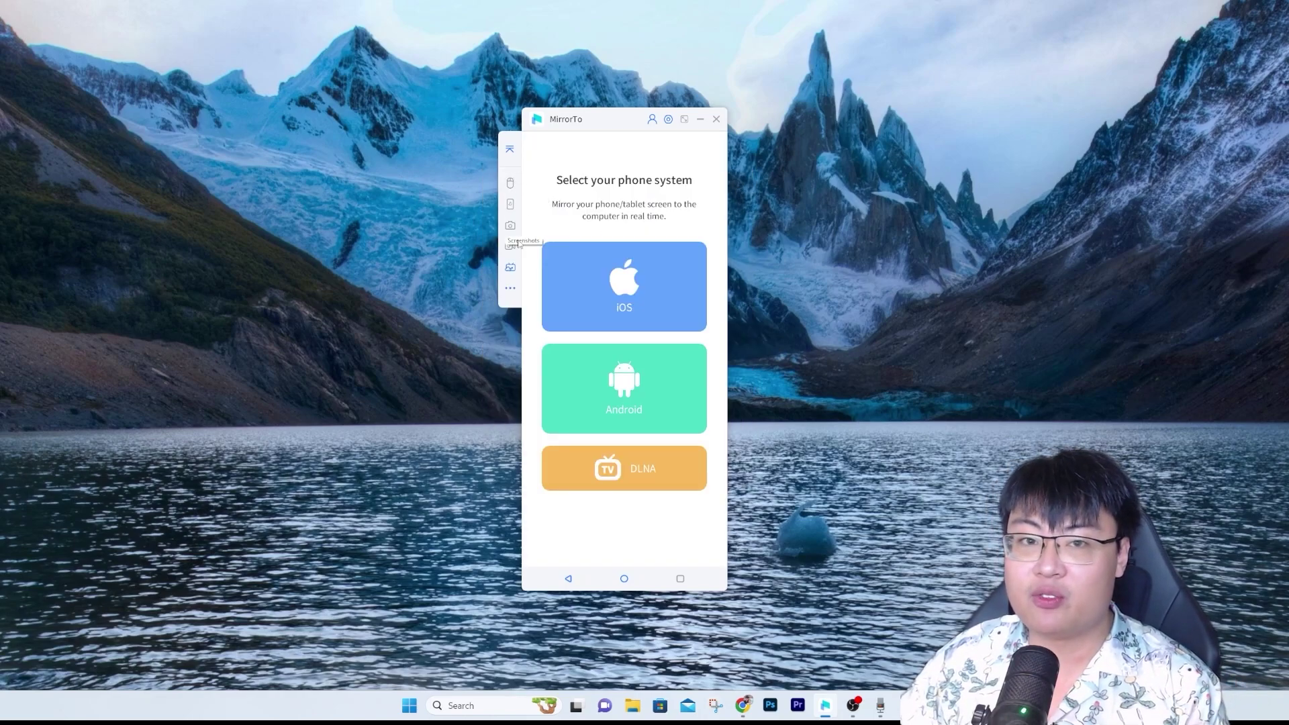
Use More > Connect another device to open a second MirrorTo window
click(511, 290)
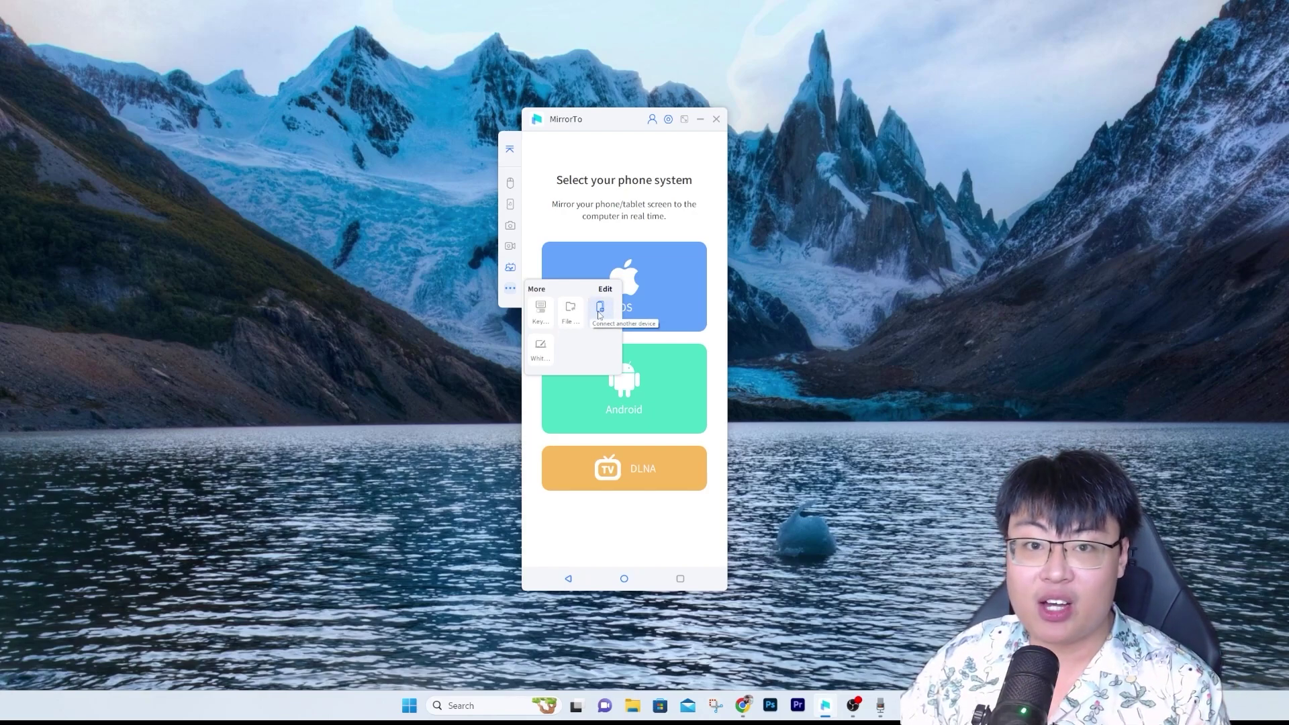
click(599, 313)
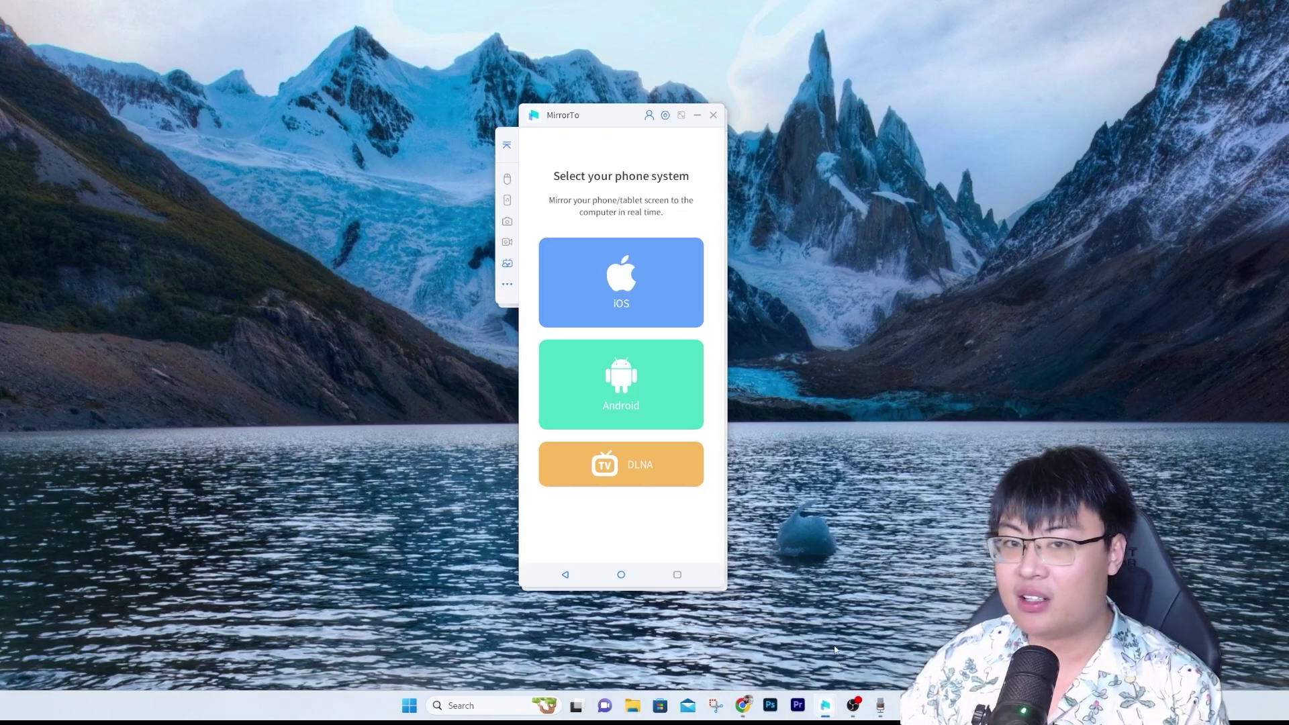
Spread the two MirrorTo windows apart and dismiss the Message Center popup
drag(614, 112, 888, 110)
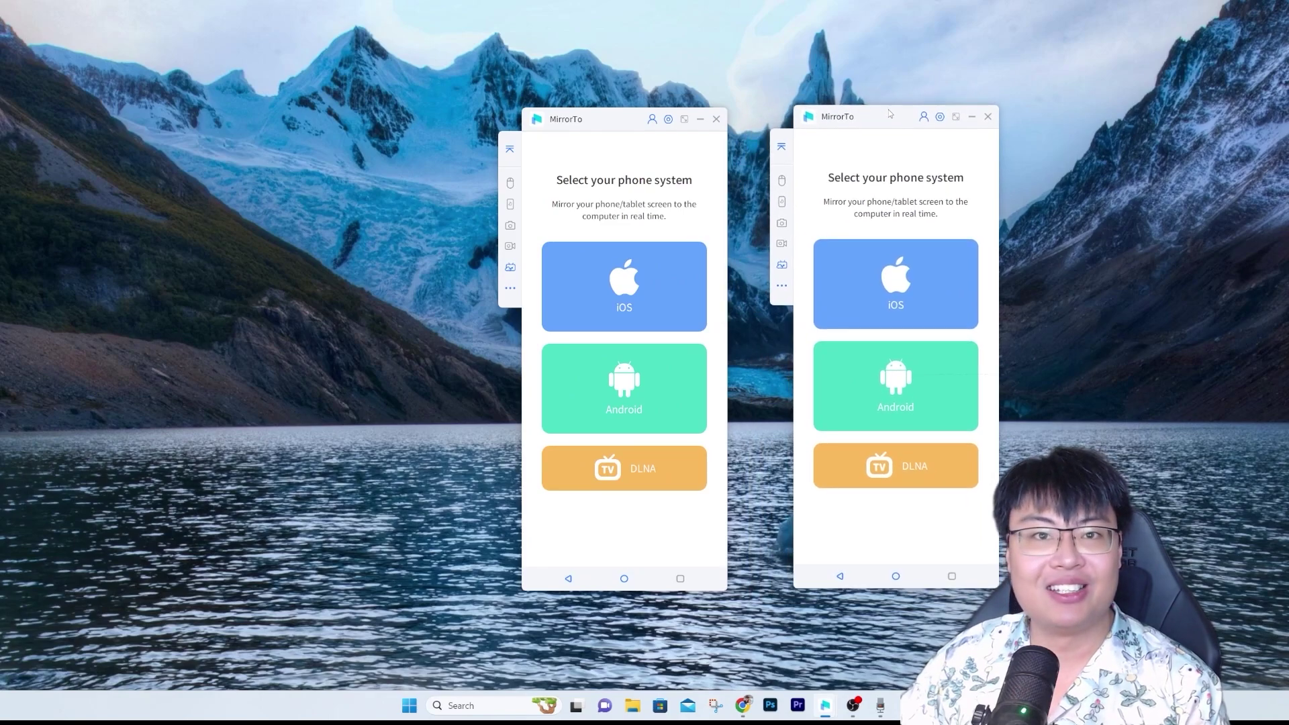
drag(638, 114, 459, 111)
drag(847, 121, 703, 123)
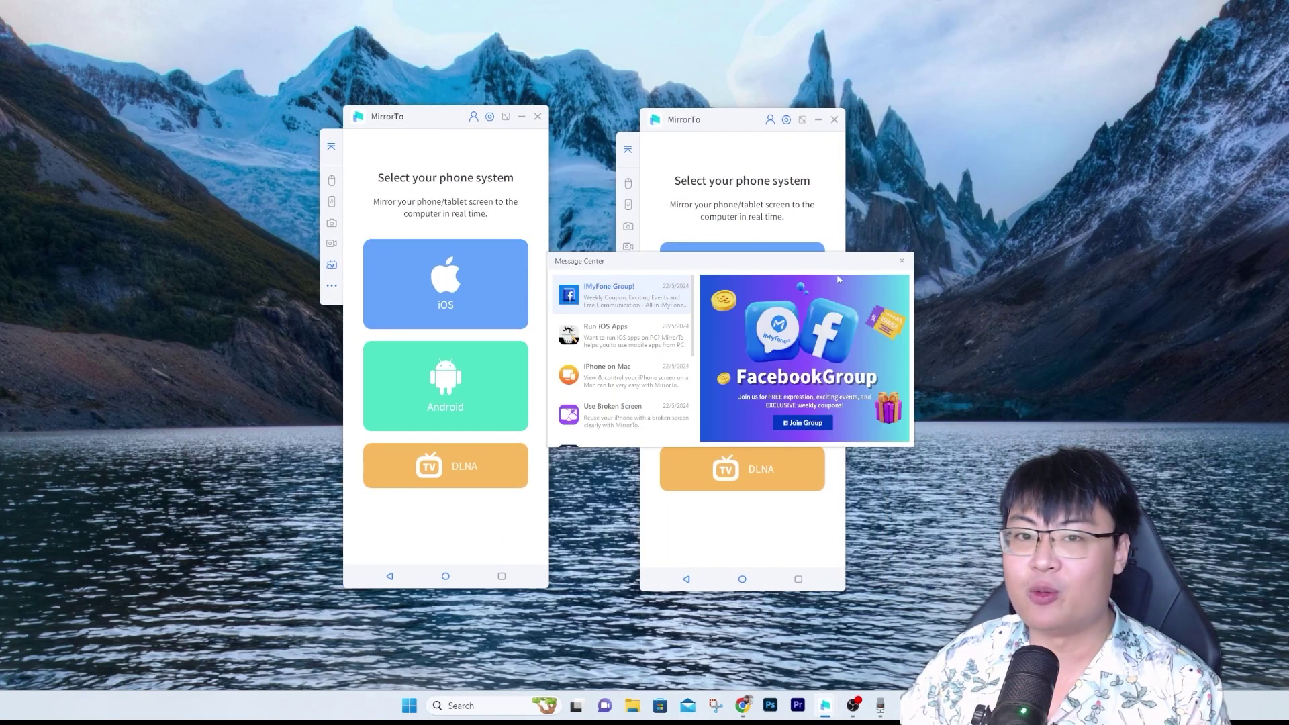
click(901, 261)
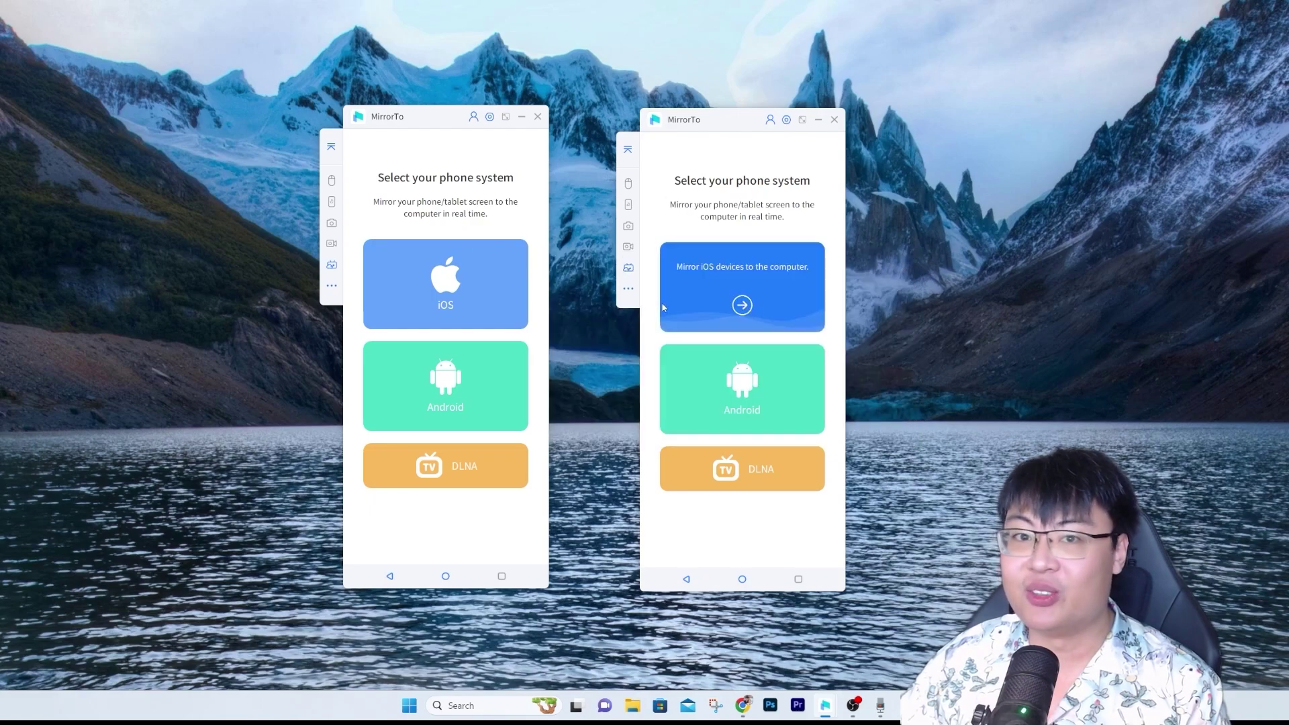
Open a third device window, place it far left, and adjust the right window
click(629, 289)
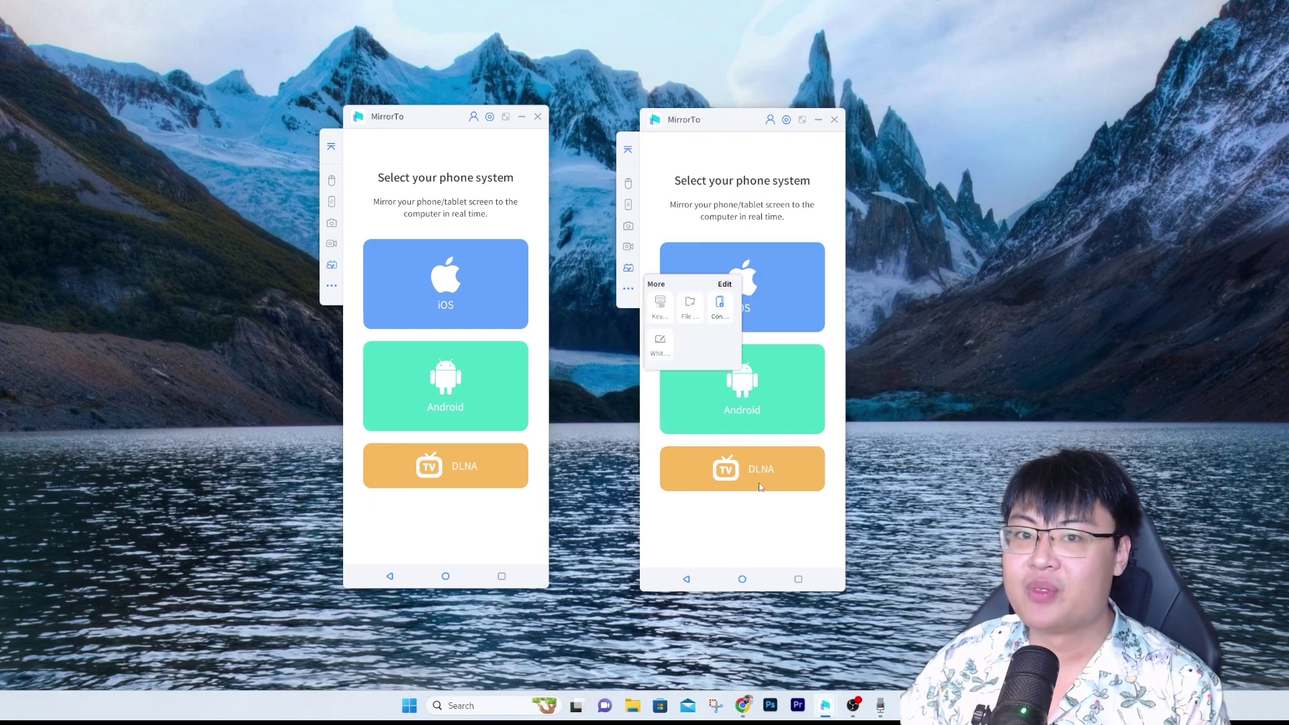
click(804, 517)
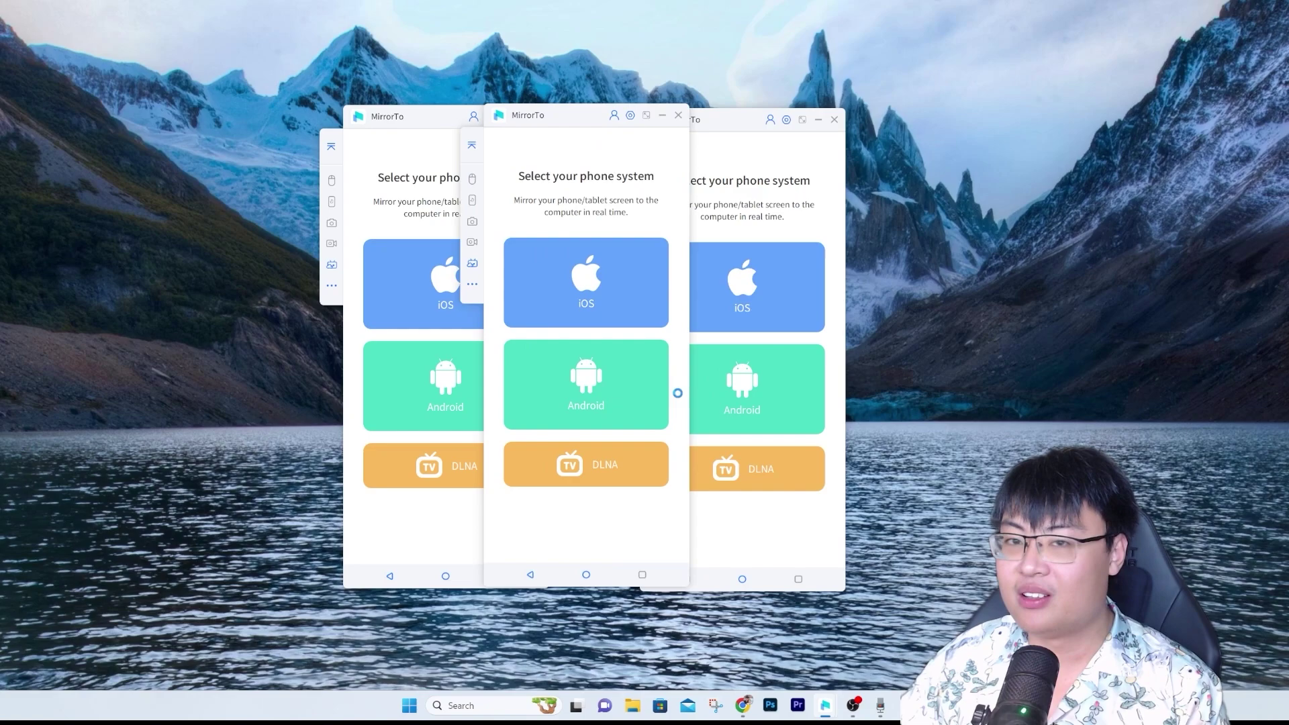
drag(582, 119, 147, 115)
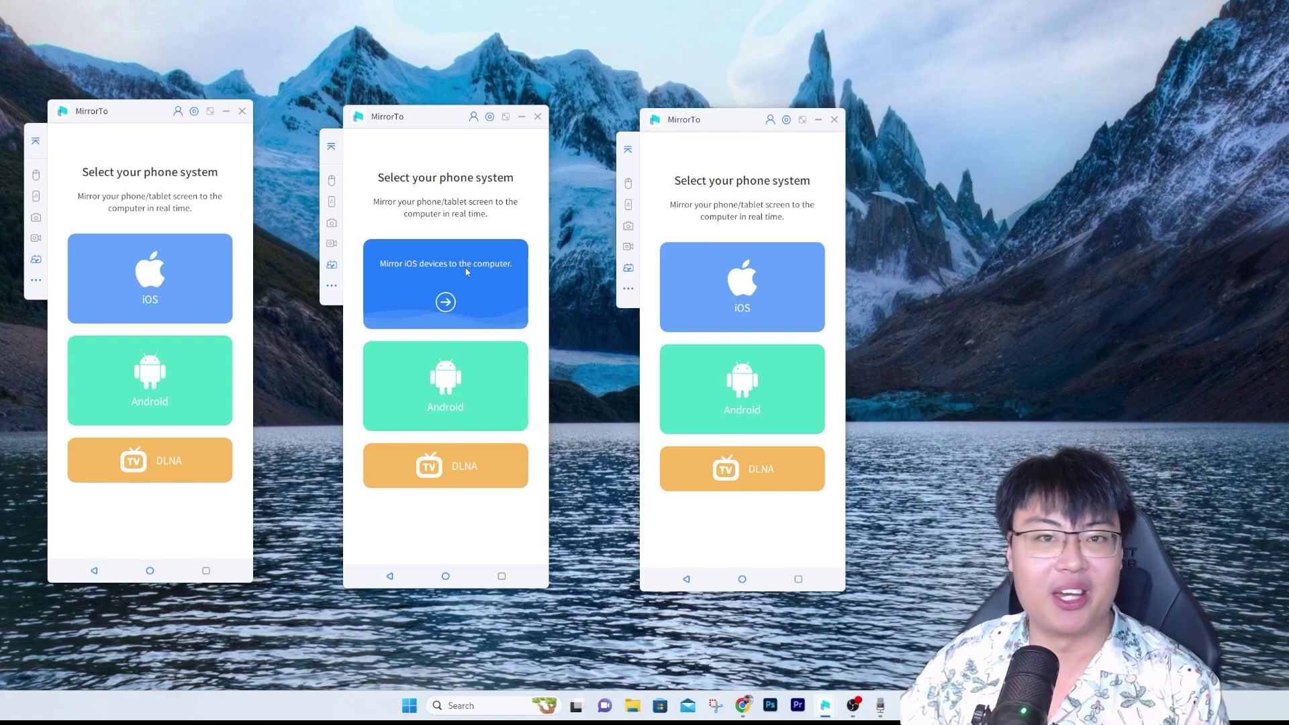
click(628, 288)
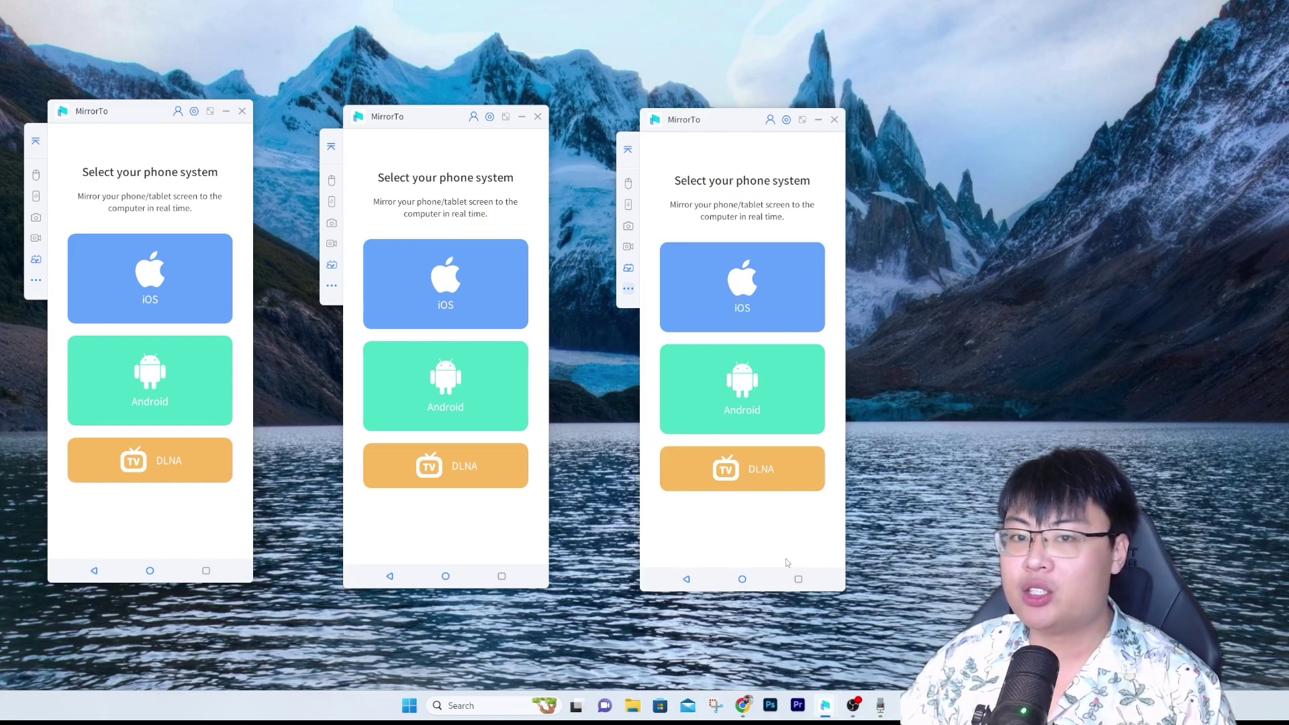
drag(735, 127, 741, 137)
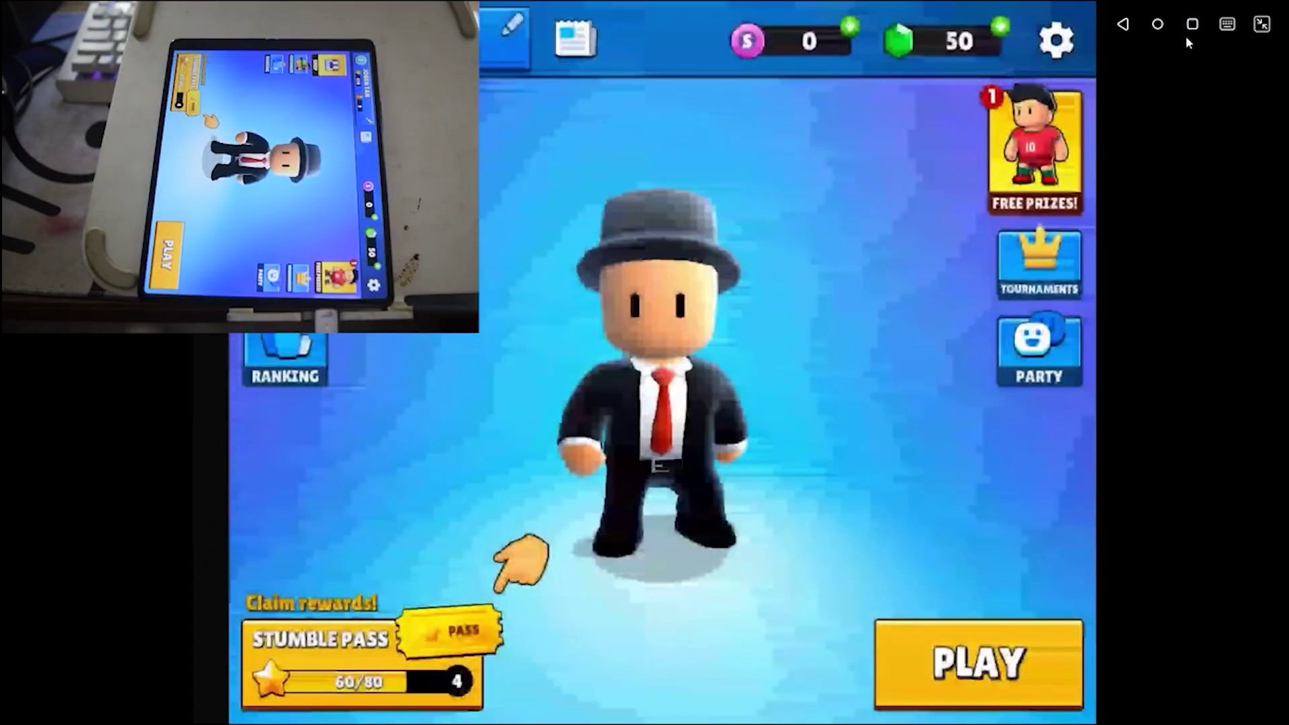
Show the recent apps on the mirrored Android tablet
click(1192, 24)
Reopen Stumble Guys from recents and press PLAY to start a match
click(720, 356)
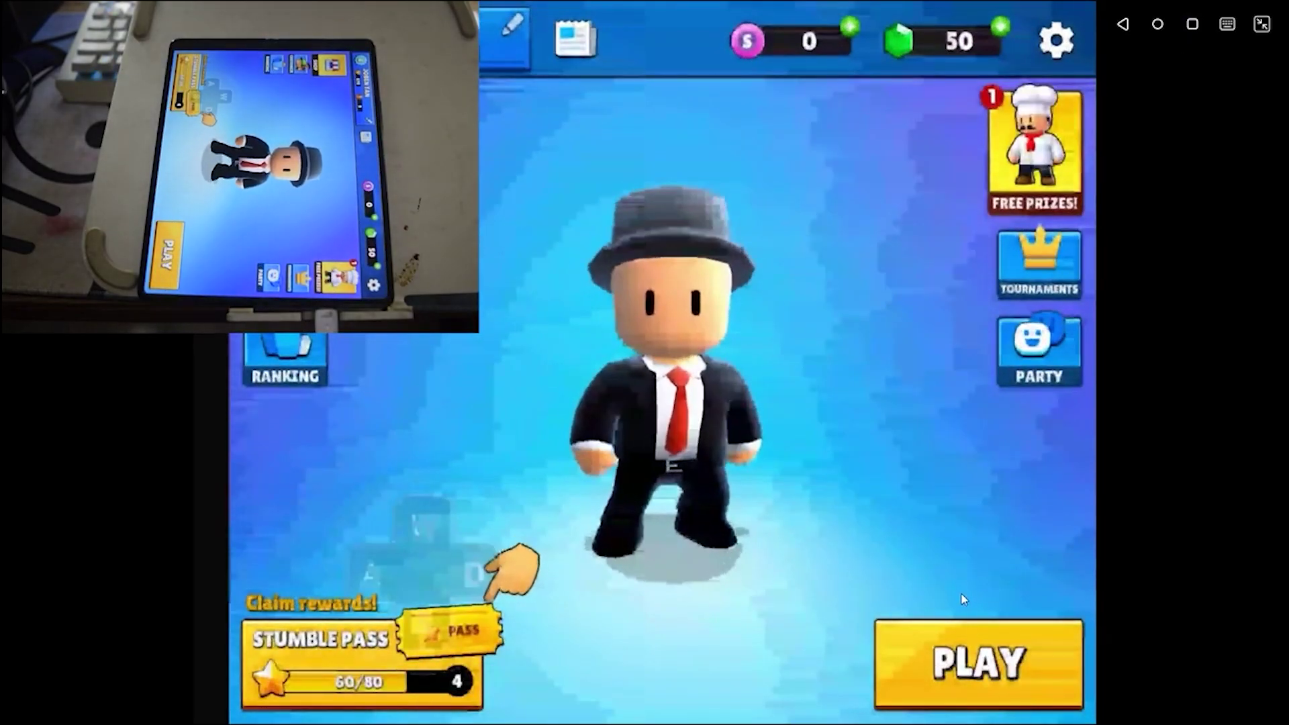
click(975, 650)
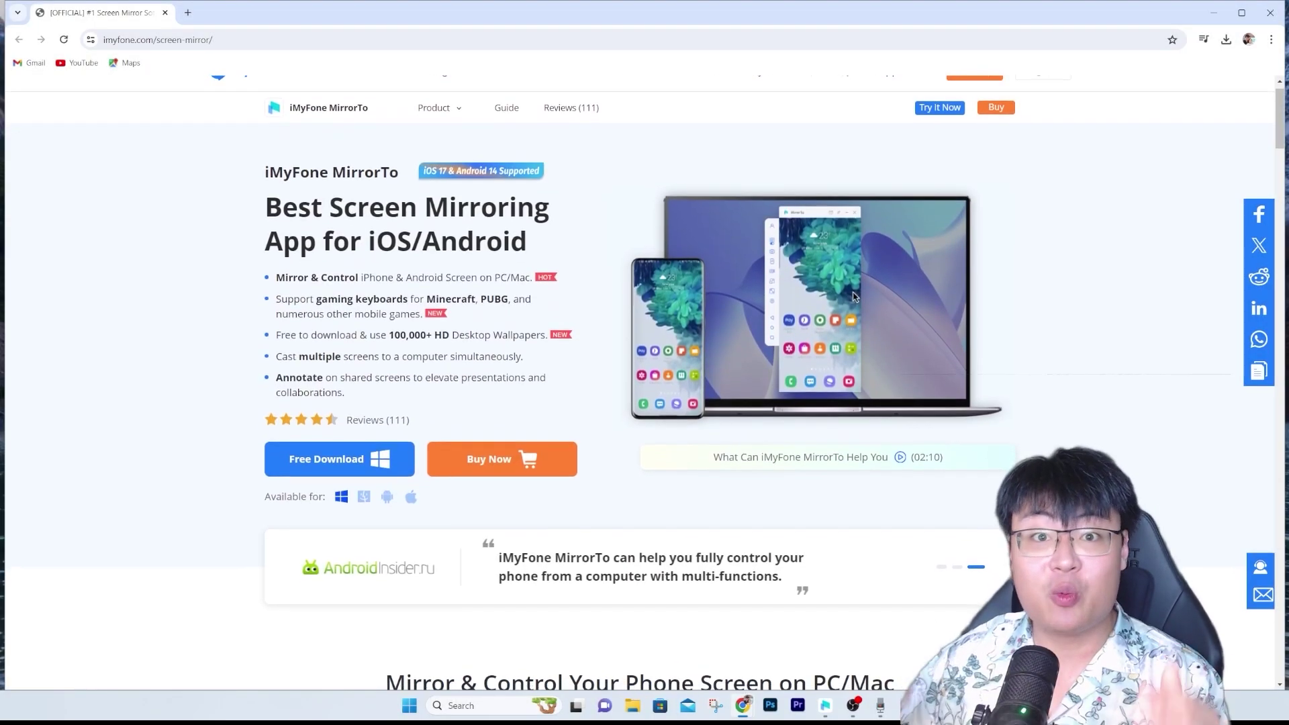
Scroll the MirrorTo product page down to the Mirror & Control and Key Mapping features
scroll(637, 383, down, 1)
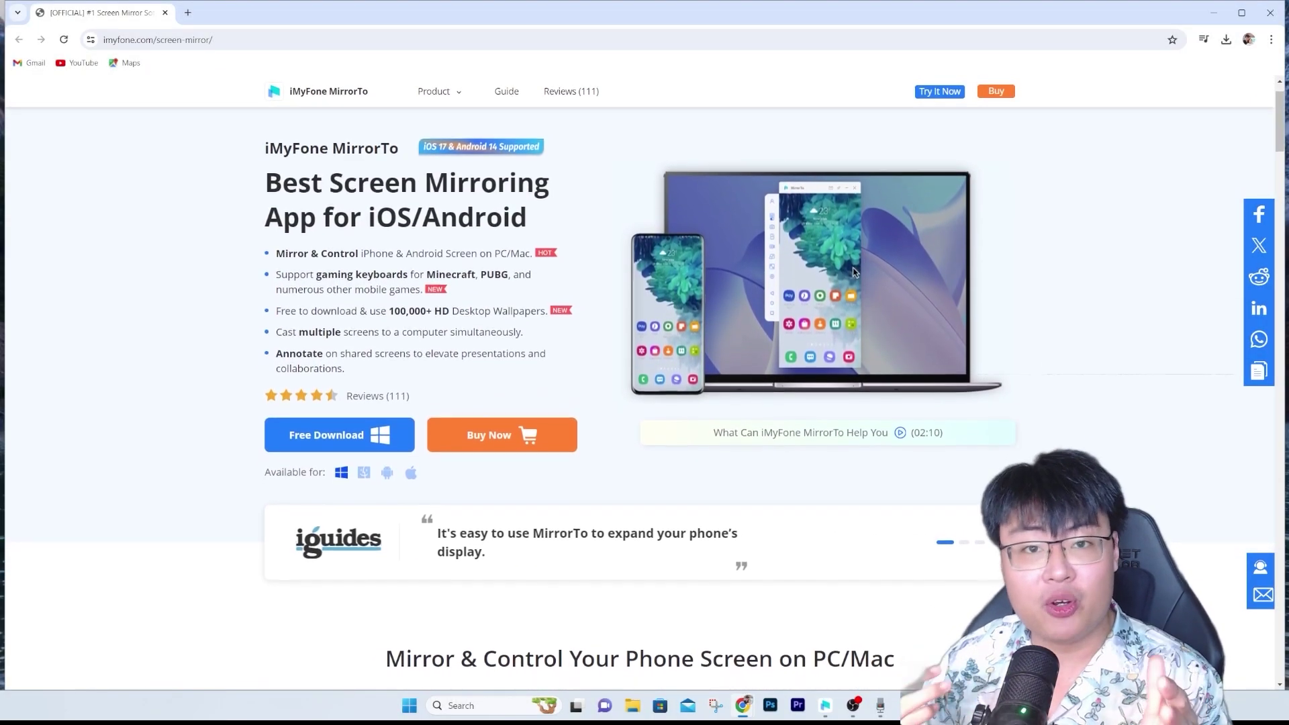
scroll(638, 383, down, 1)
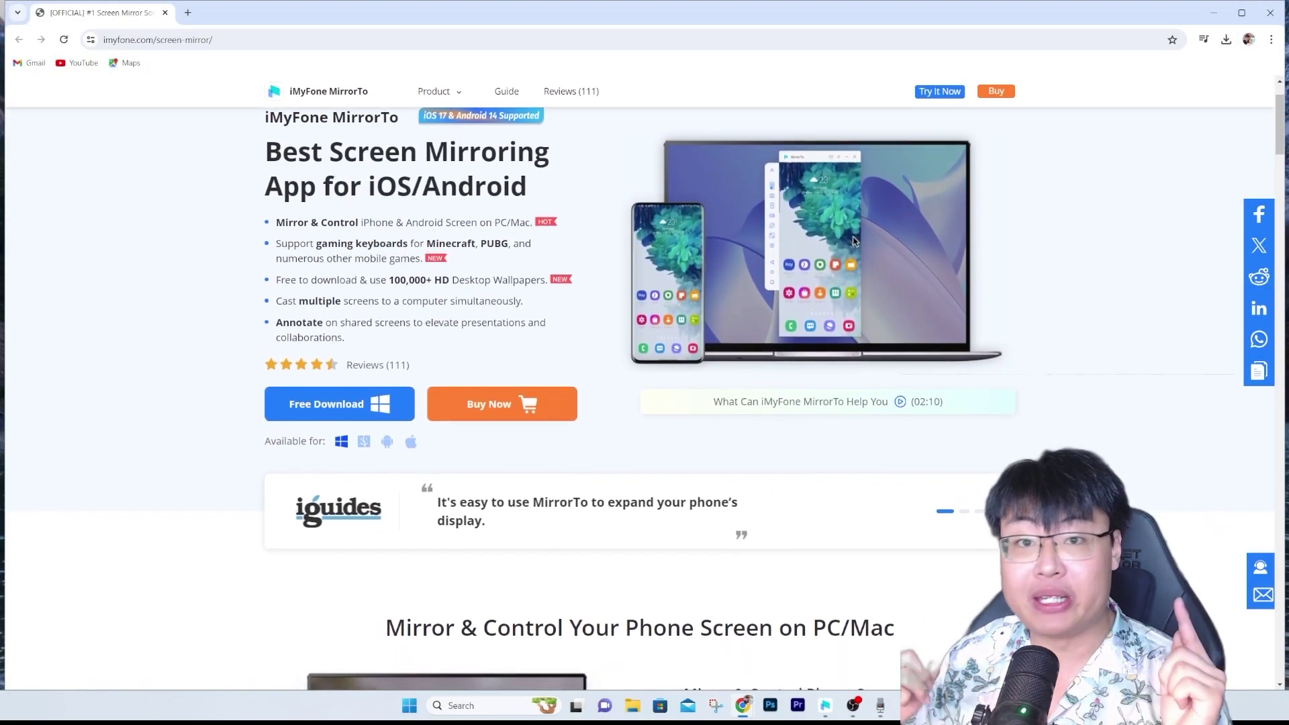
scroll(638, 382, down, 1)
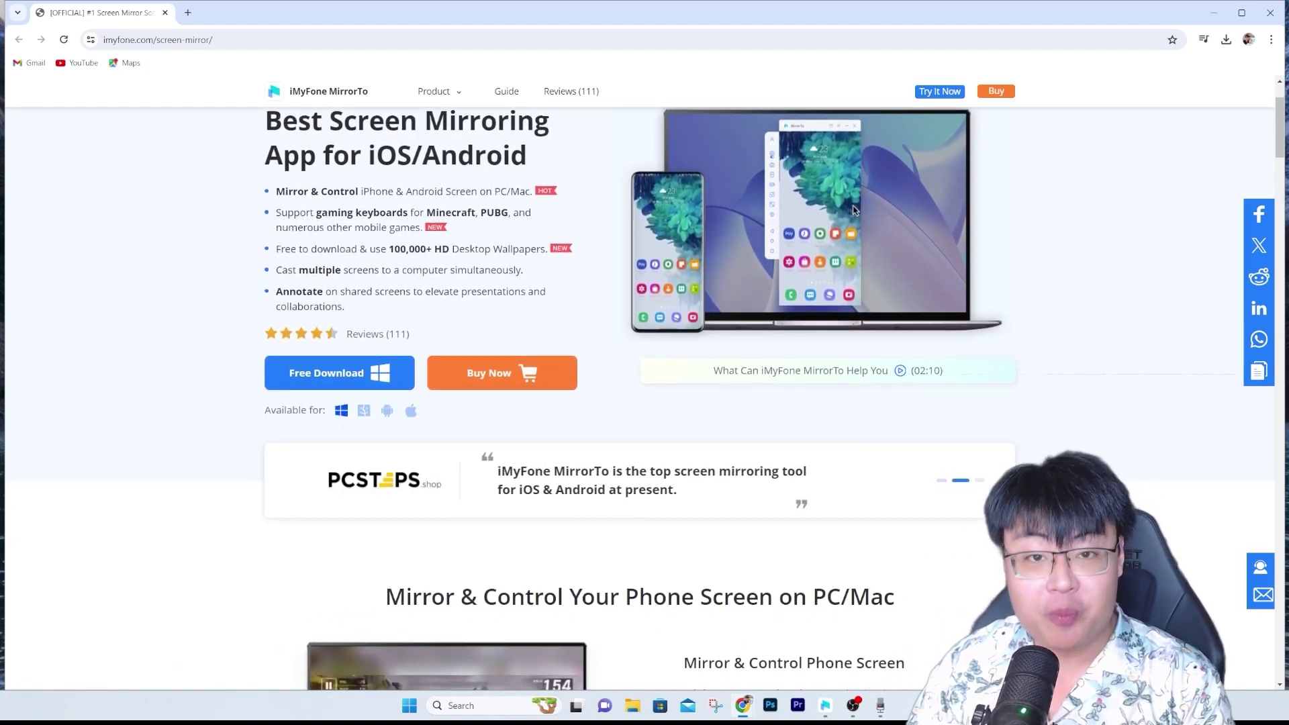
scroll(638, 383, down, 1)
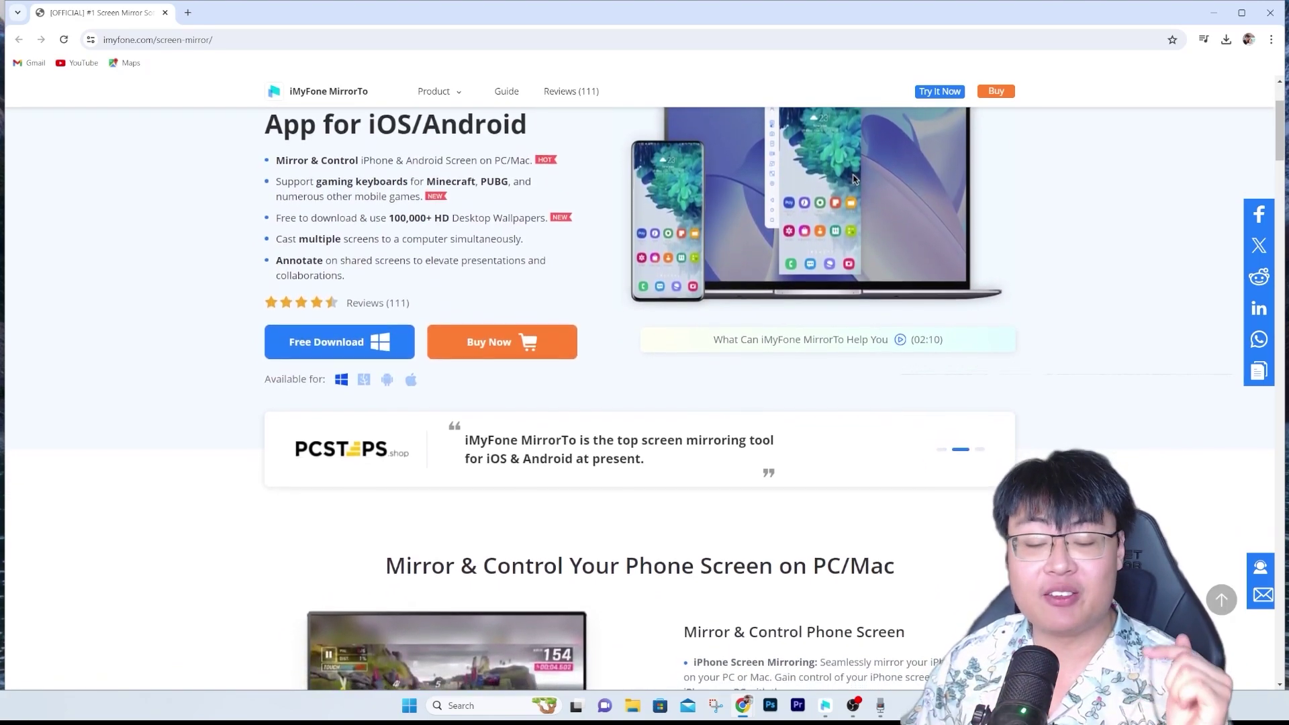
scroll(638, 383, down, 1)
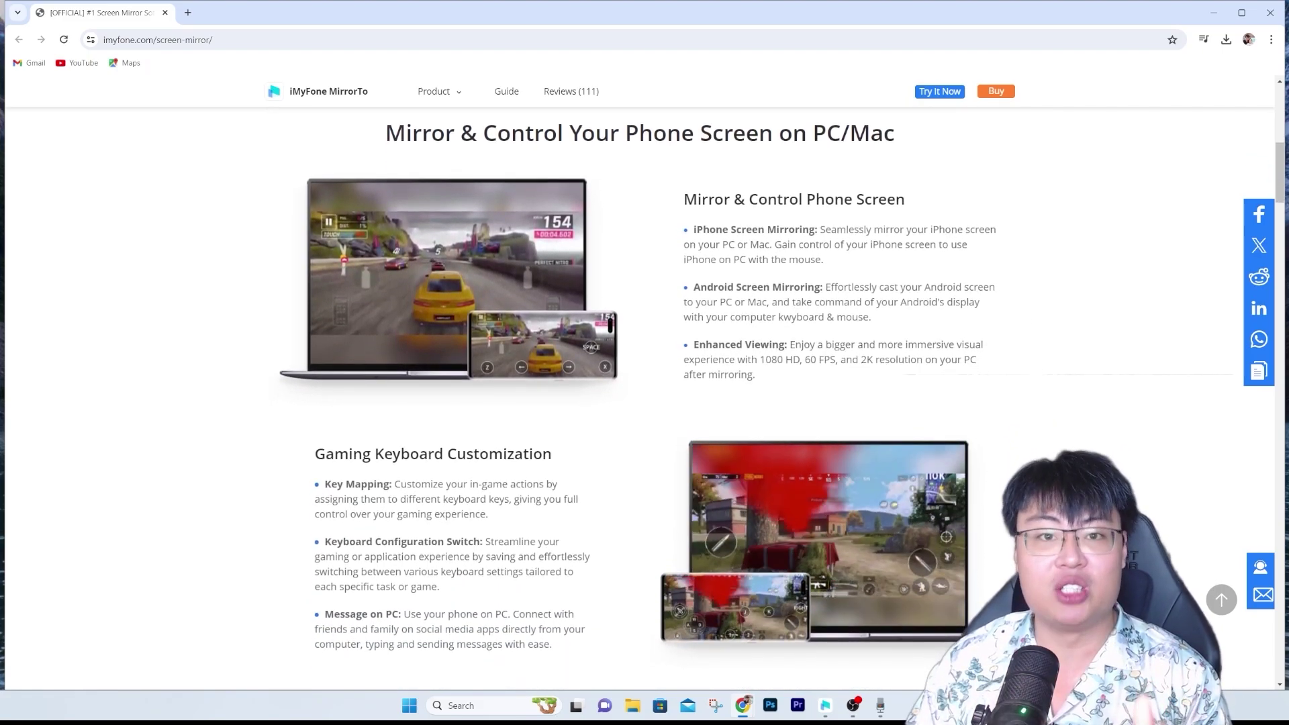
Scroll the MirrorTo page past Gaming Keyboard Customization and Multi-Screen Casting to On-Screen Annotation in Real Time
scroll(644, 376, down, 1)
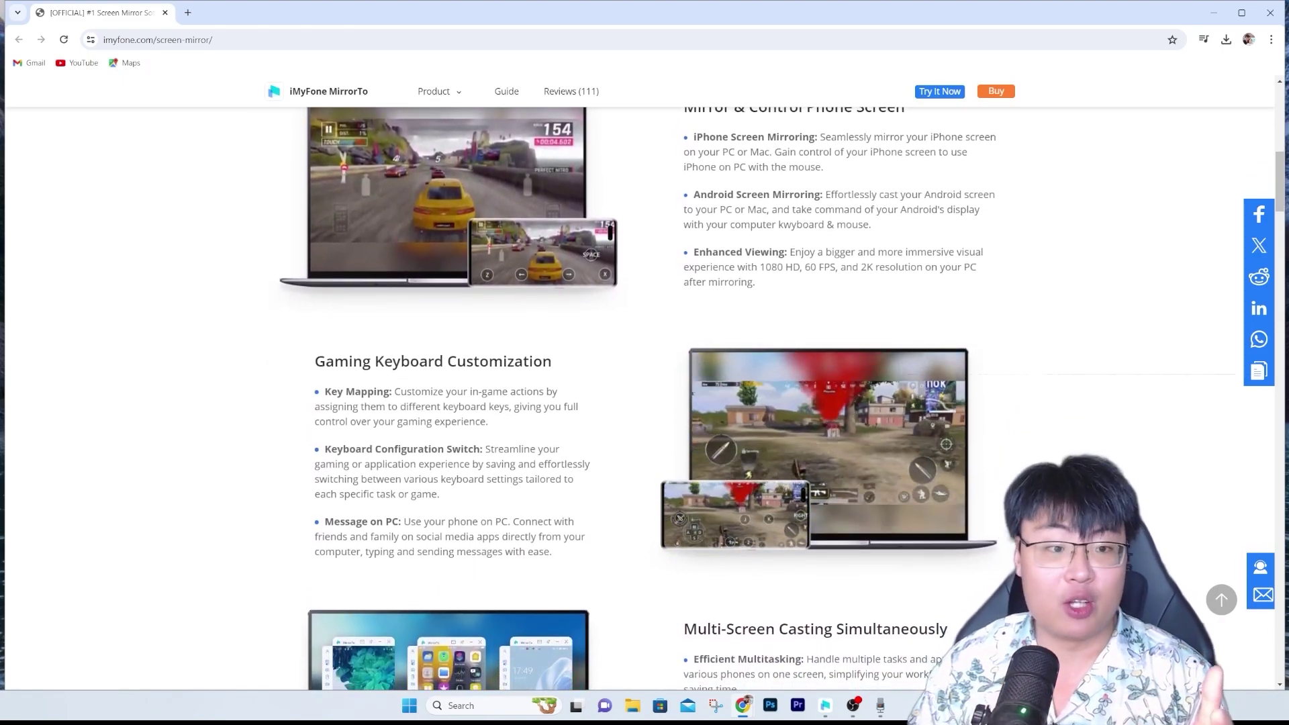
scroll(644, 376, down, 2)
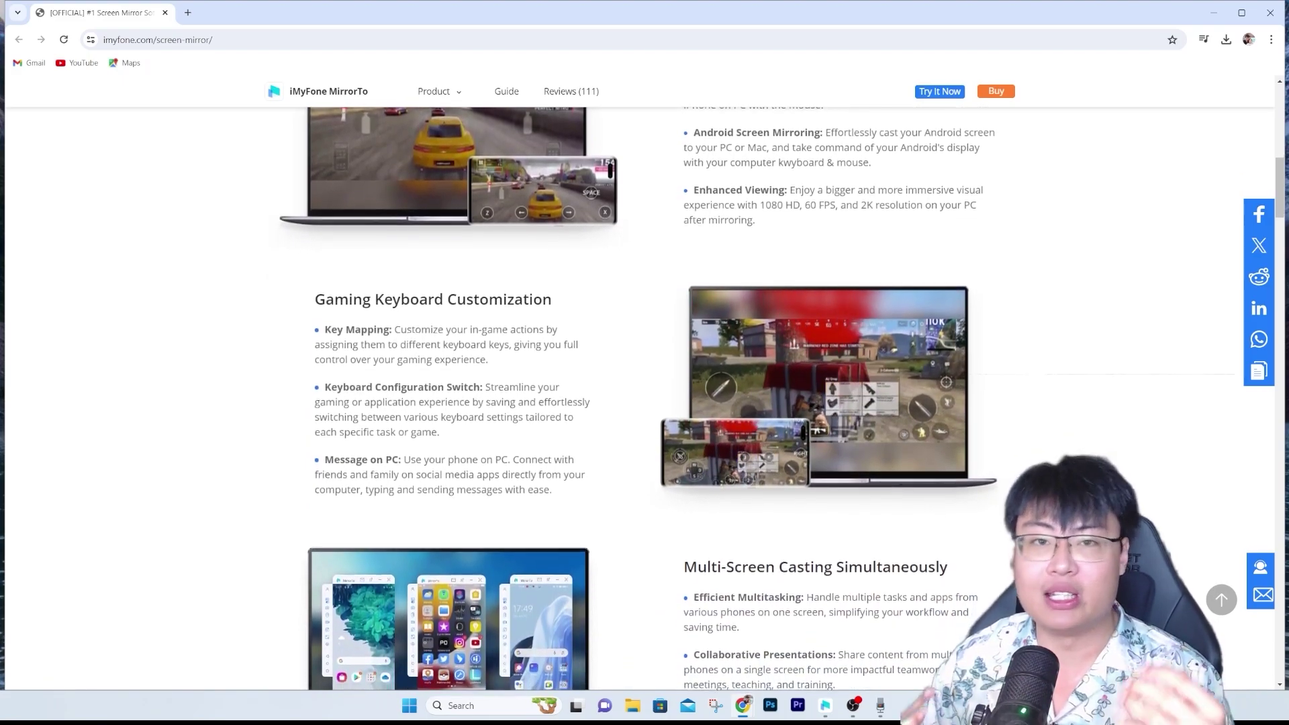
scroll(645, 376, down, 1)
scroll(645, 396, down, 1)
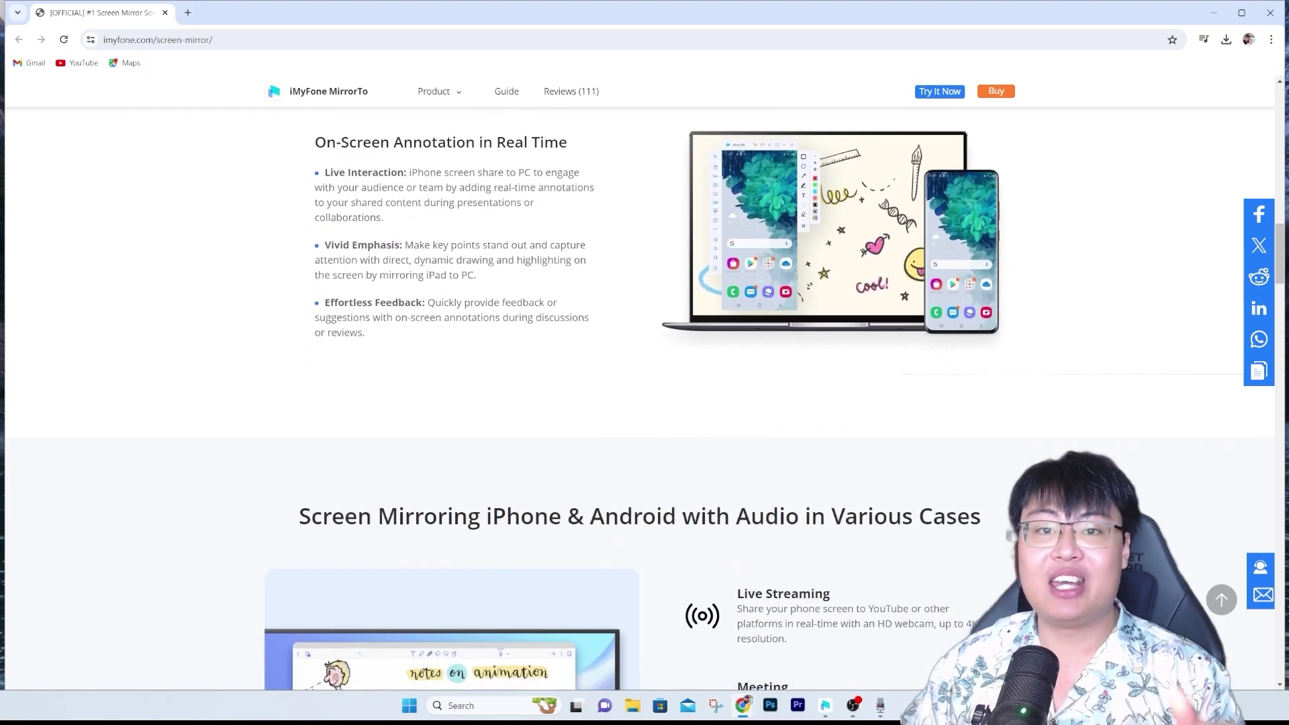
Scroll down to the Various Cases section showing the Meeting use case with Microsoft Teams and Skype
scroll(645, 390, down, 1)
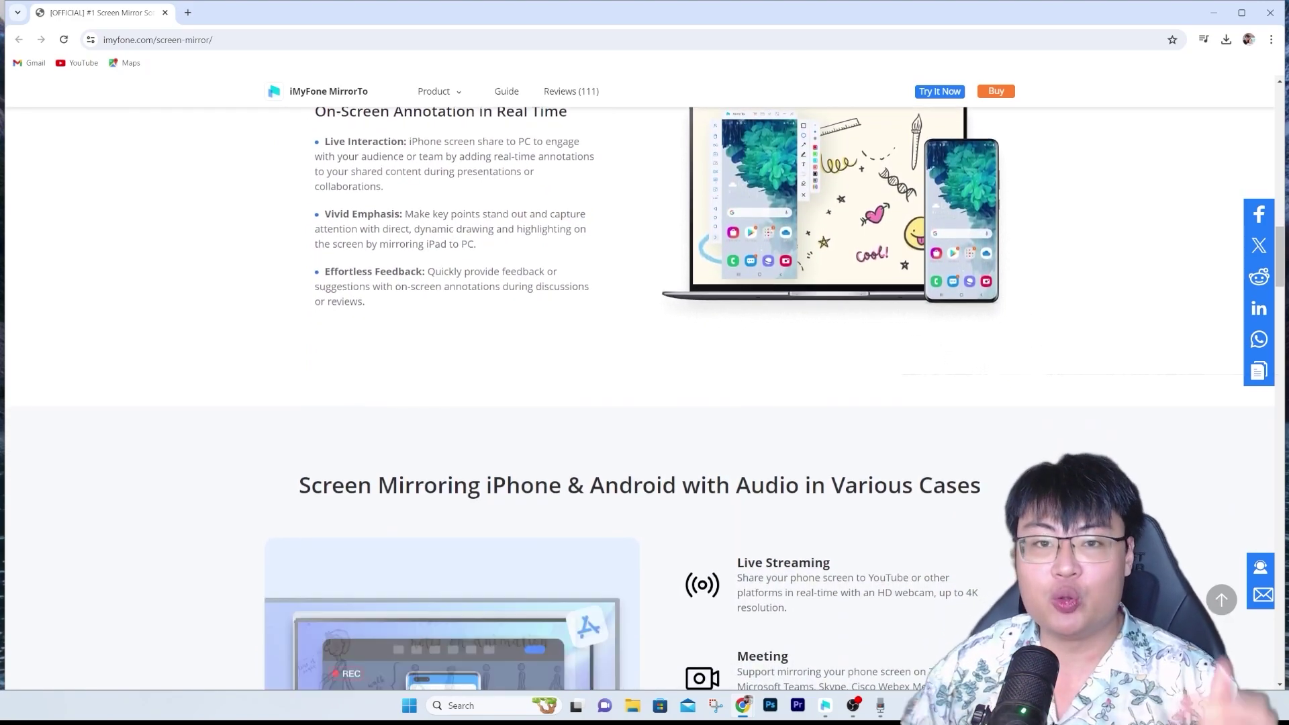